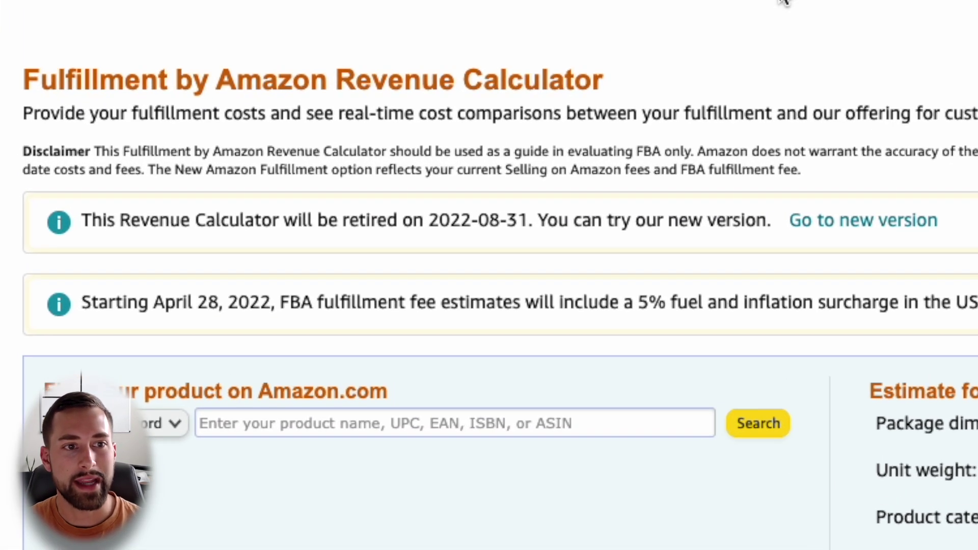
- Highlight the new Revenue Calculator's page title, then deselect it
{"action": "triple_click", "coordinate": [528, 83]}
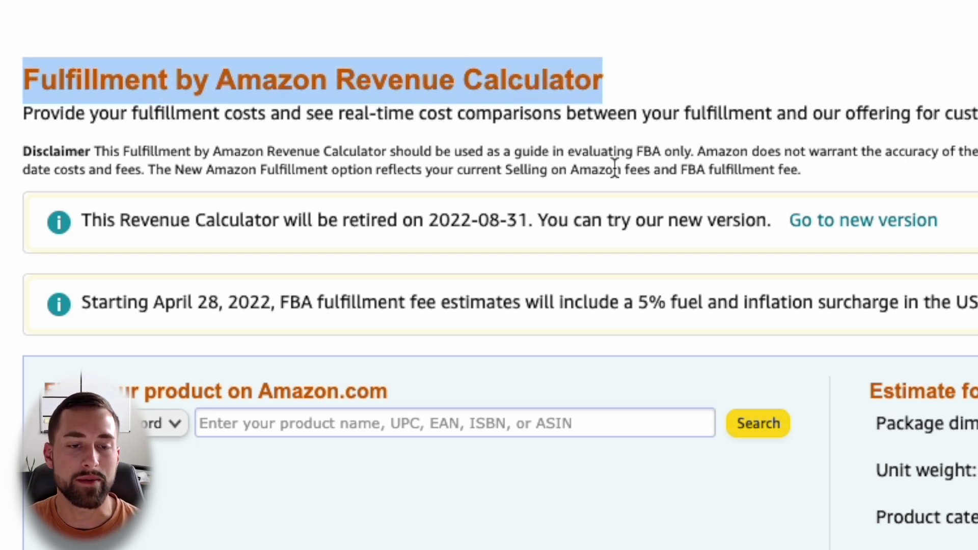
{"action": "left_click", "coordinate": [680, 223]}
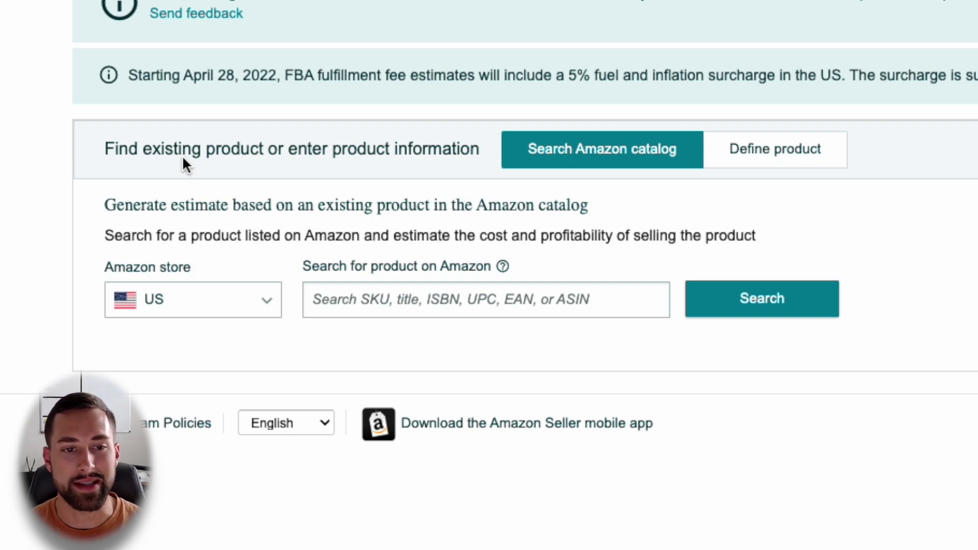
- Search the Amazon catalog for 'pencil case', which returns no matching products
{"action": "left_click", "coordinate": [520, 309]}
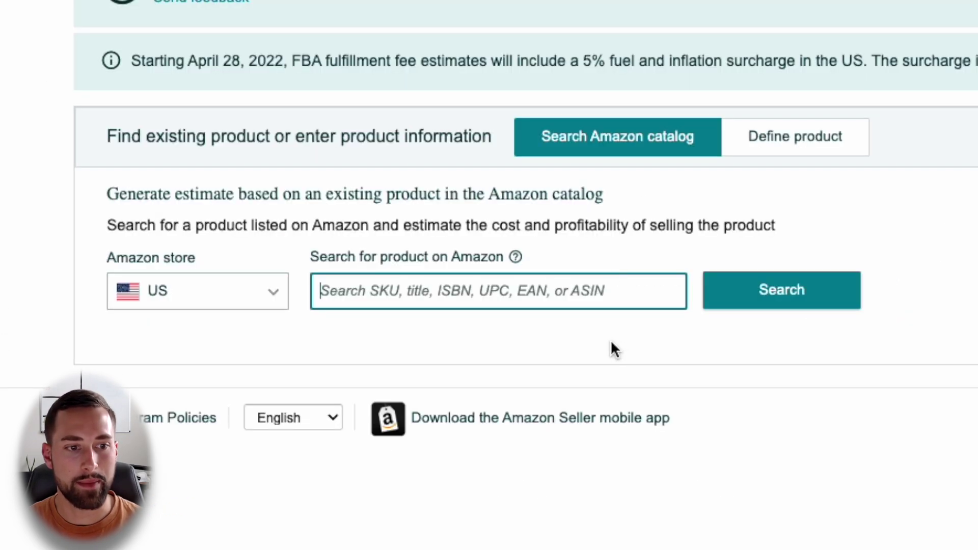
{"action": "type", "text": "pencil case"}
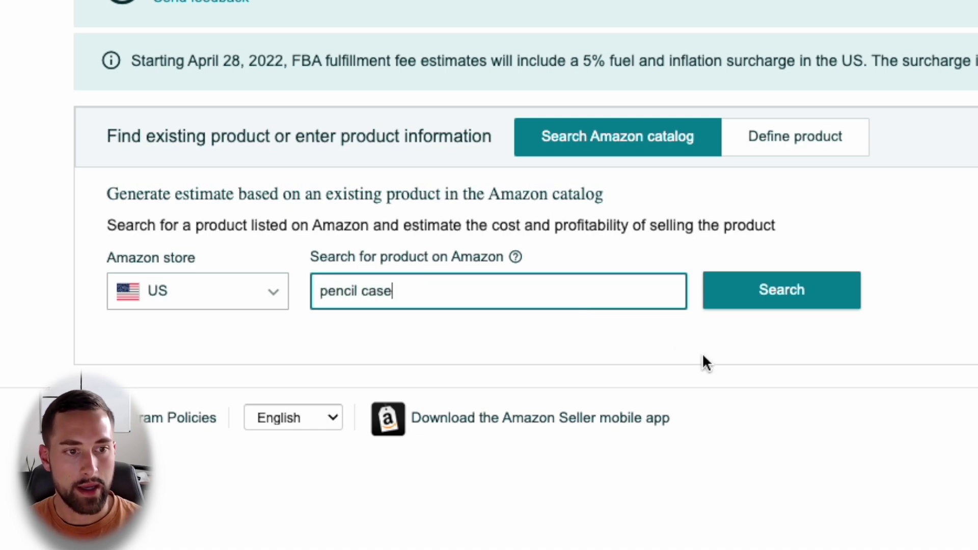
{"action": "scroll", "coordinate": [734, 315], "scroll_direction": "down", "scroll_amount": 3}
{"action": "left_click", "coordinate": [756, 290]}
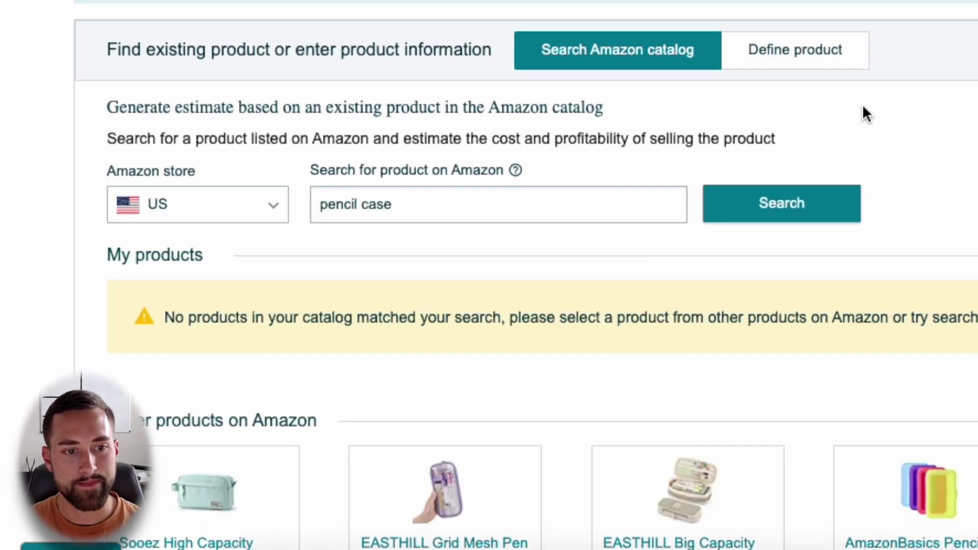
{"action": "triple_click", "coordinate": [92, 308]}
{"action": "left_click", "coordinate": [91, 308]}
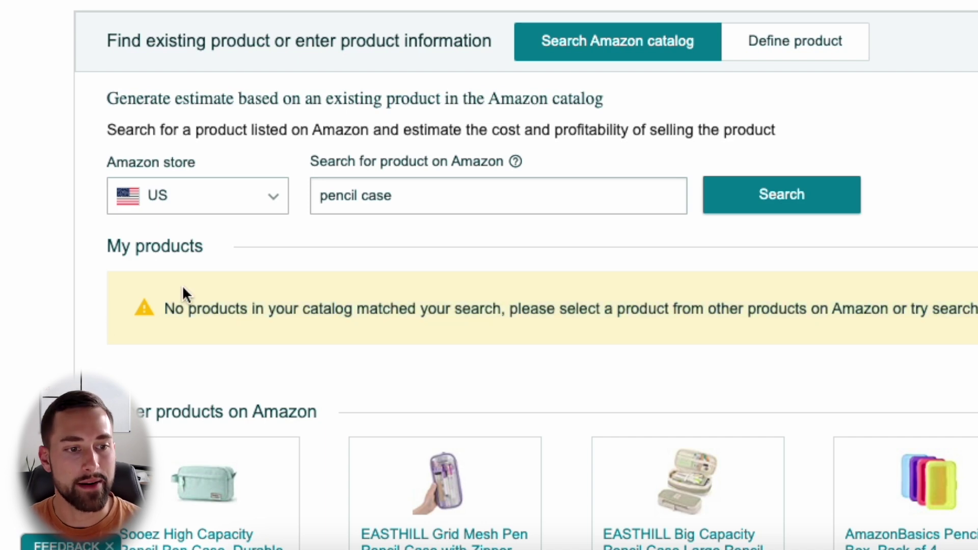
- Look up the AmazonBasics Pencil Box, Pack of 4 by its copied ASIN, then start a new search
{"action": "scroll", "coordinate": [309, 124], "scroll_direction": "down", "scroll_amount": 4}
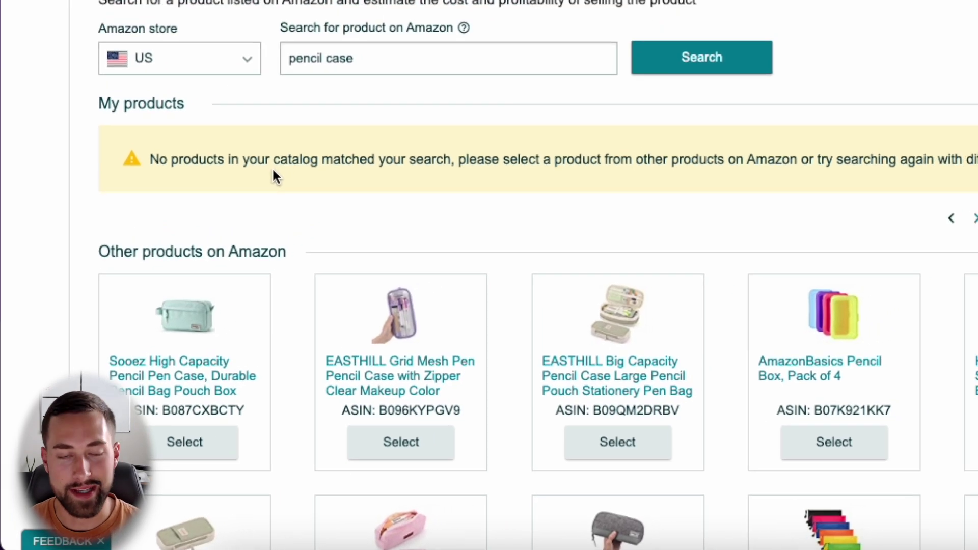
{"action": "scroll", "coordinate": [204, 233], "scroll_direction": "down", "scroll_amount": 4}
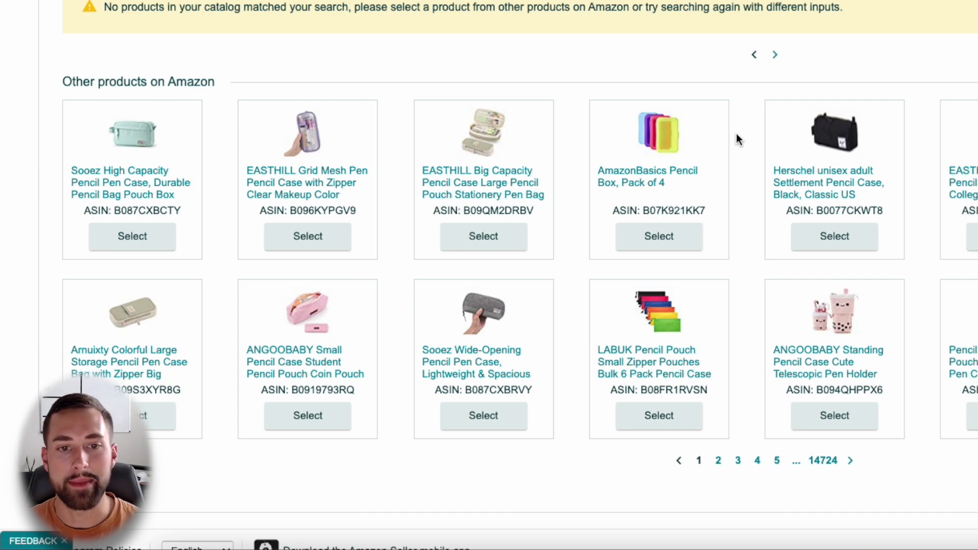
{"action": "double_click", "coordinate": [670, 211]}
{"action": "key", "text": "ctrl+c"}
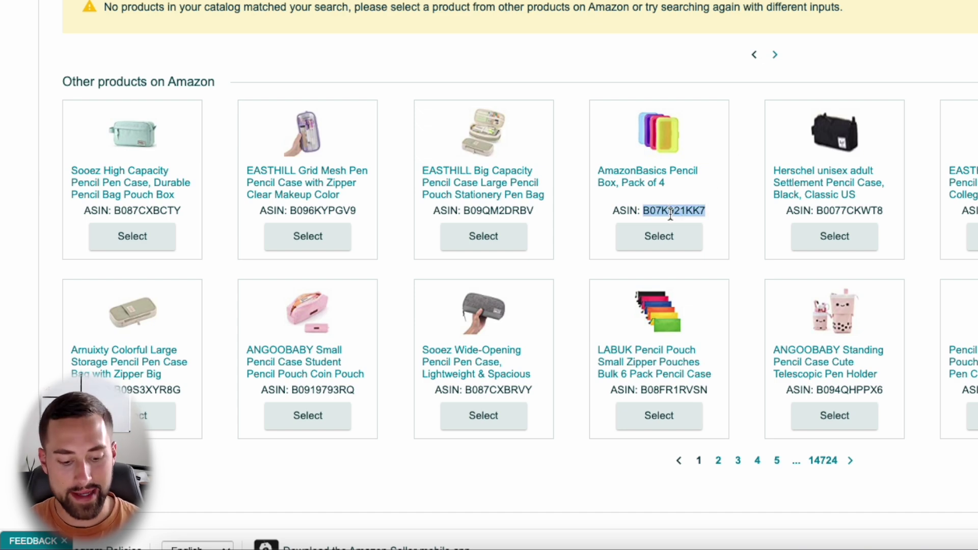
{"action": "scroll", "coordinate": [670, 212], "scroll_direction": "up", "scroll_amount": 3}
{"action": "triple_click", "coordinate": [282, 78]}
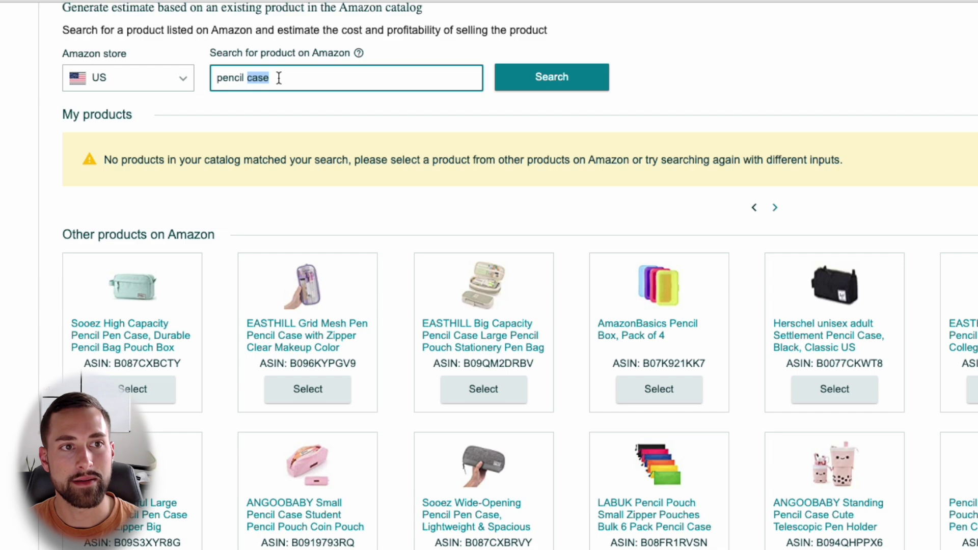
{"action": "key", "text": "ctrl+v"}
{"action": "left_click", "coordinate": [550, 78]}
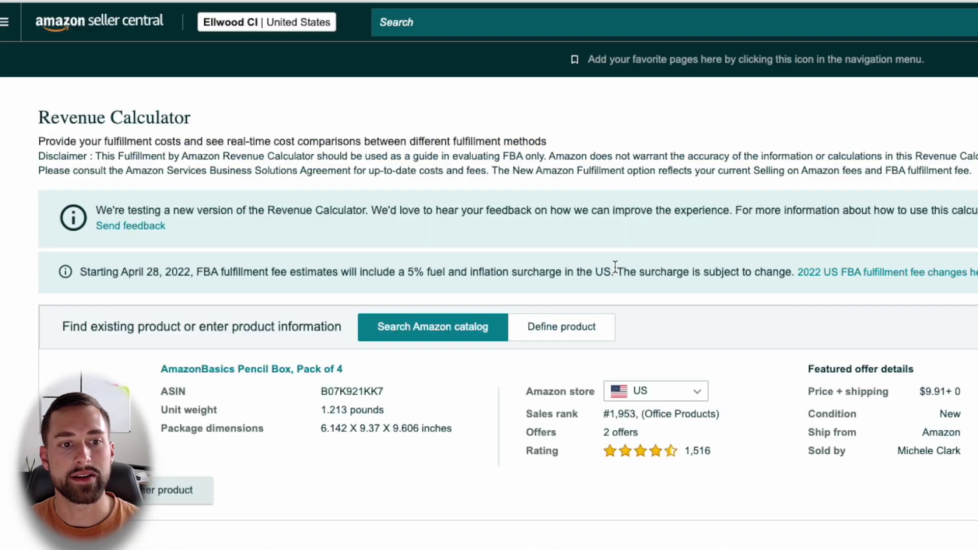
{"action": "scroll", "coordinate": [544, 381], "scroll_direction": "down", "scroll_amount": 5}
{"action": "scroll", "coordinate": [544, 381], "scroll_direction": "up", "scroll_amount": 3}
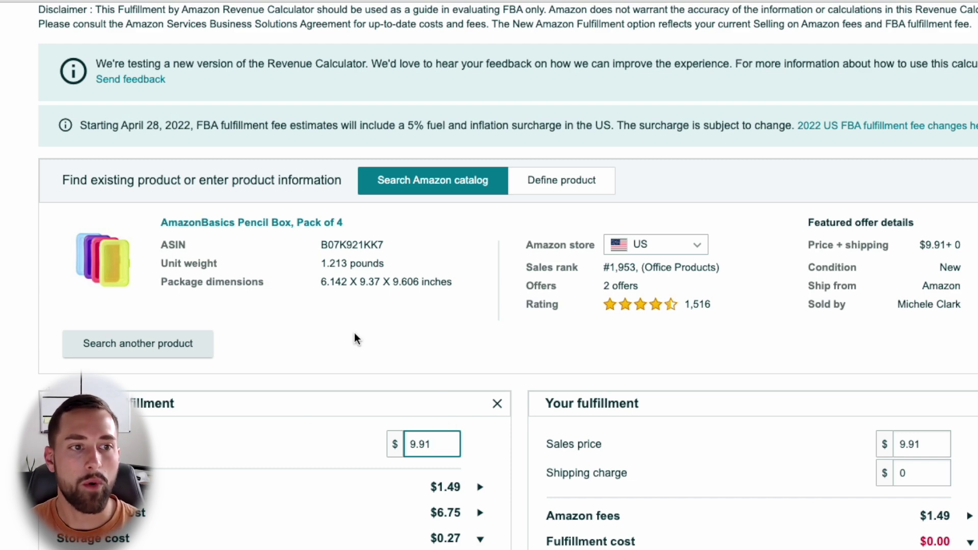
{"action": "left_click", "coordinate": [180, 346]}
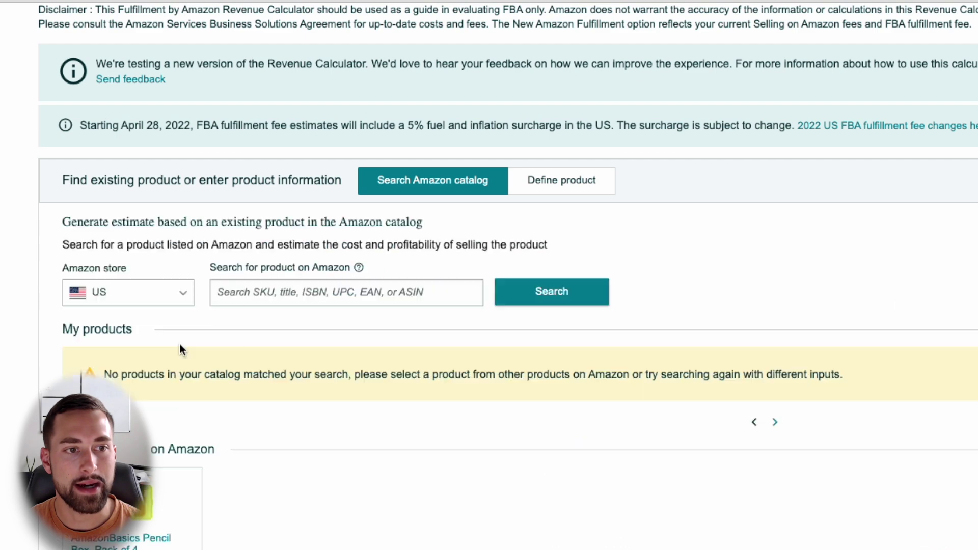
- Switch to the Define product form, keeping the US marketplace and inches as the unit
{"action": "left_click", "coordinate": [570, 181]}
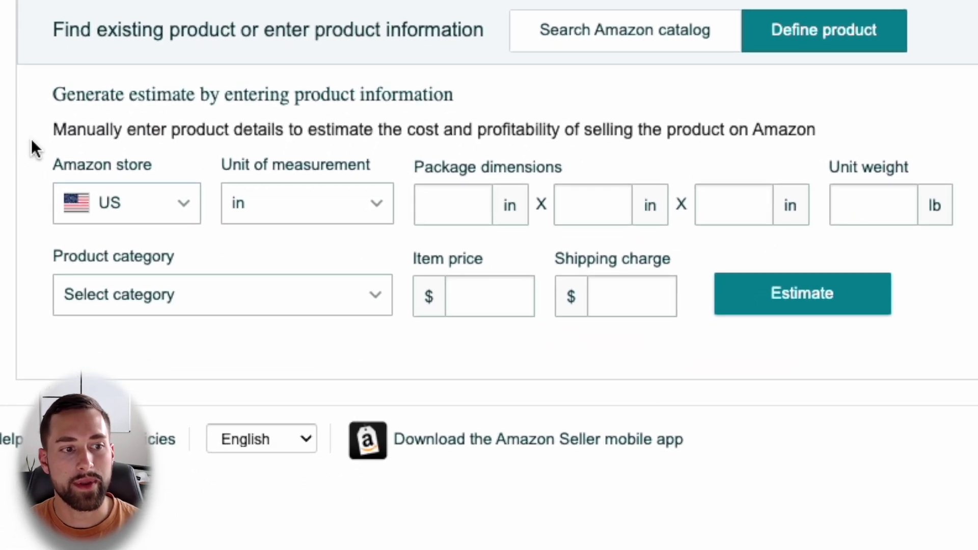
{"action": "left_click", "coordinate": [128, 216]}
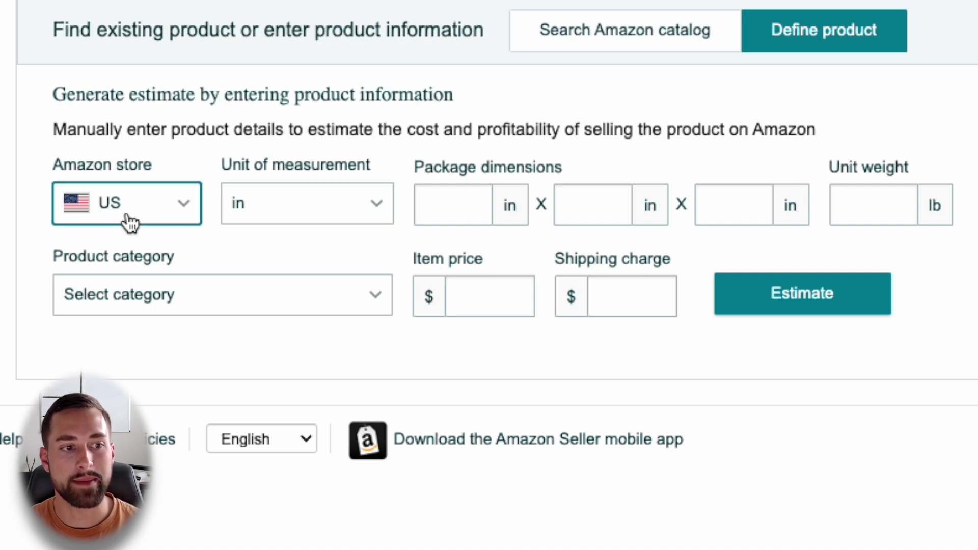
{"action": "left_click", "coordinate": [105, 213]}
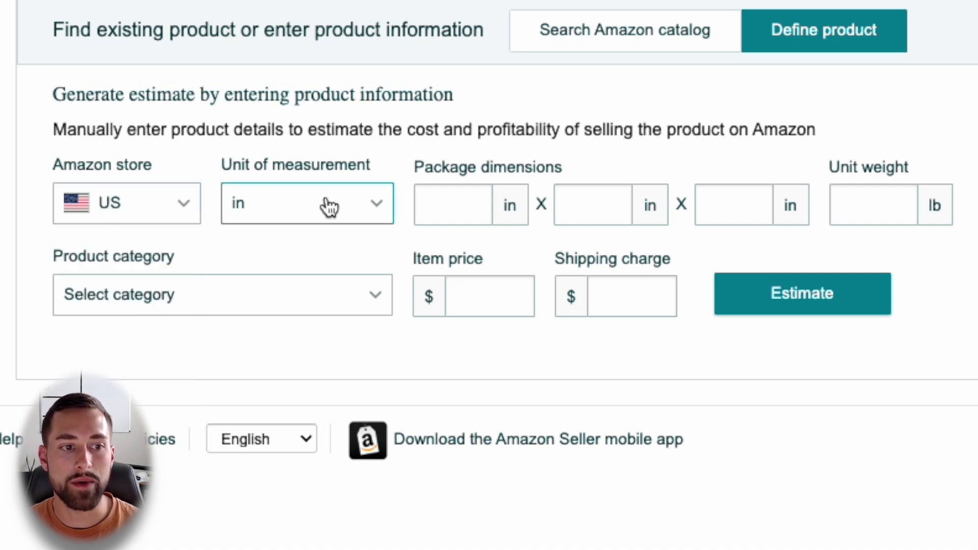
{"action": "left_click", "coordinate": [157, 224]}
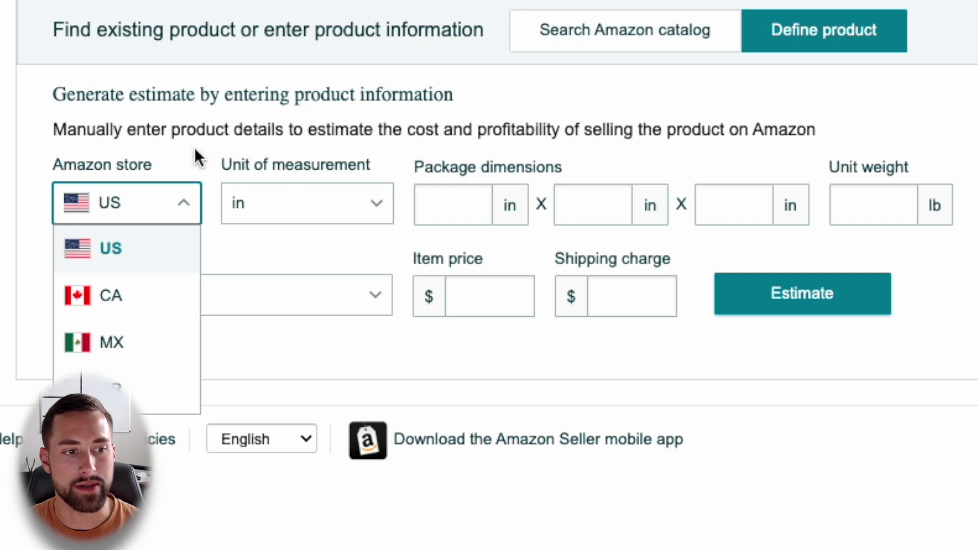
{"action": "left_click", "coordinate": [246, 110]}
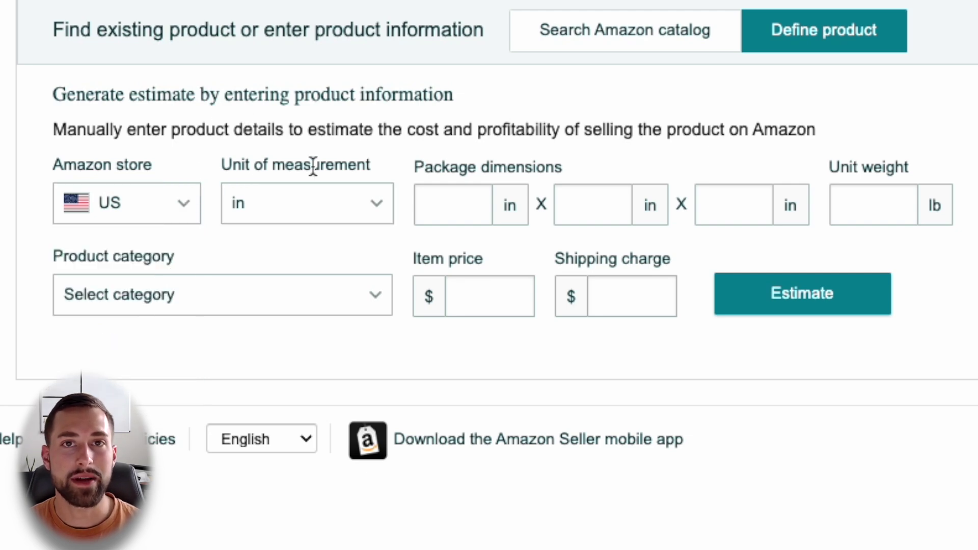
{"action": "left_click", "coordinate": [321, 209]}
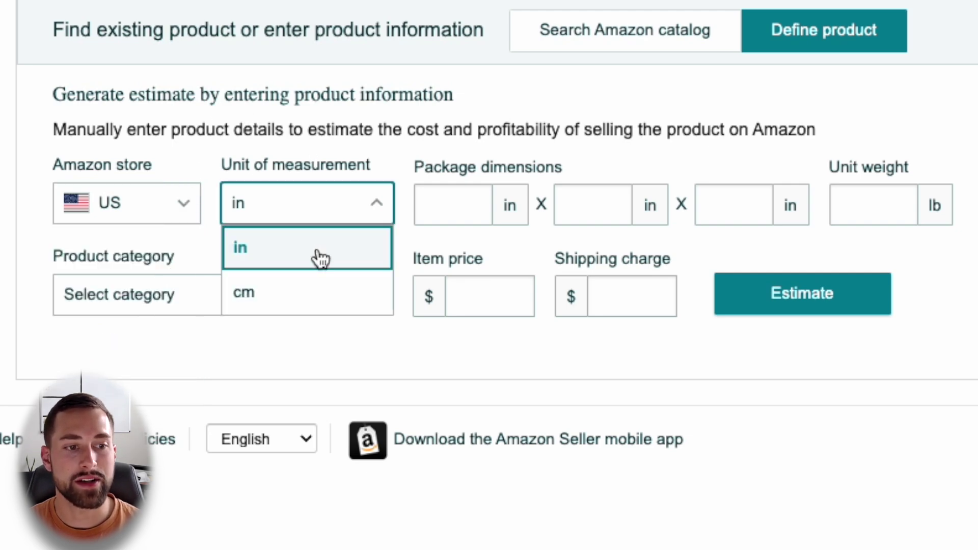
{"action": "left_click", "coordinate": [339, 139]}
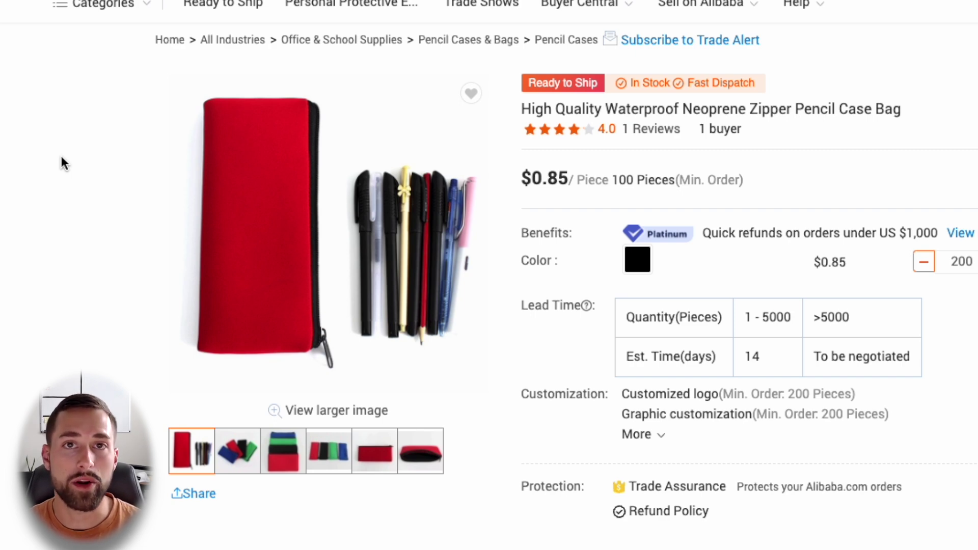
- Review the Alibaba listing's Quick Details, noting the 20*11 cm product size
{"action": "scroll", "coordinate": [58, 159], "scroll_direction": "down", "scroll_amount": 1}
{"action": "scroll", "coordinate": [56, 157], "scroll_direction": "down", "scroll_amount": 12}
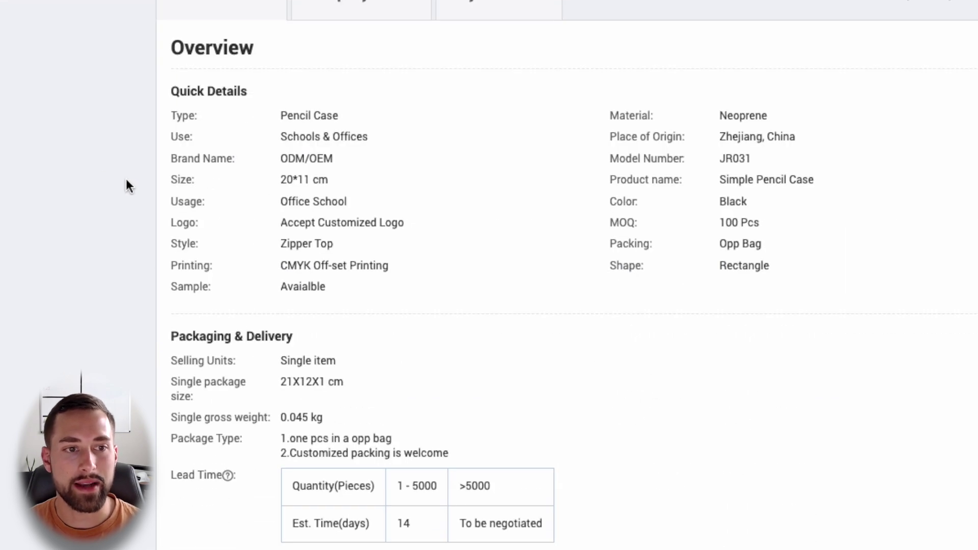
{"action": "double_click", "coordinate": [177, 92]}
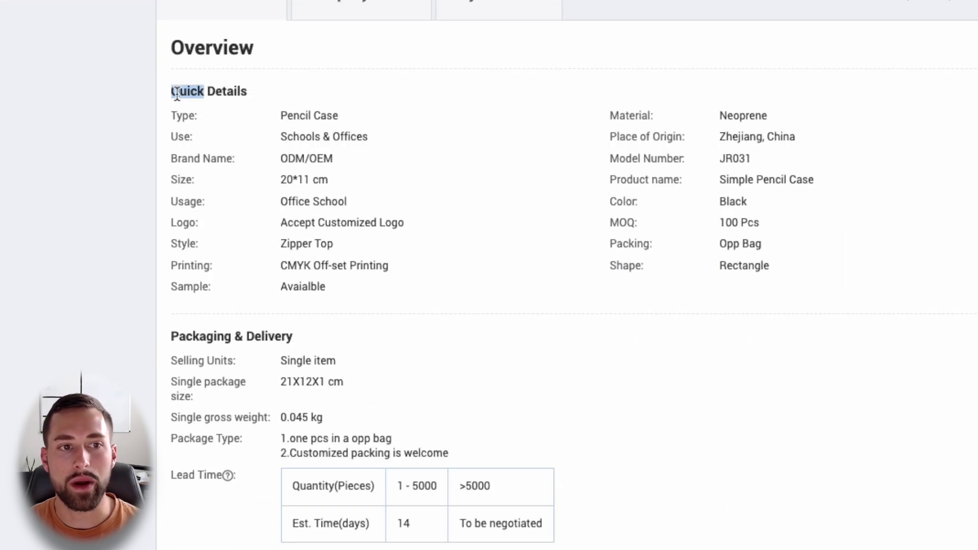
{"action": "triple_click", "coordinate": [177, 92]}
{"action": "left_click", "coordinate": [276, 180]}
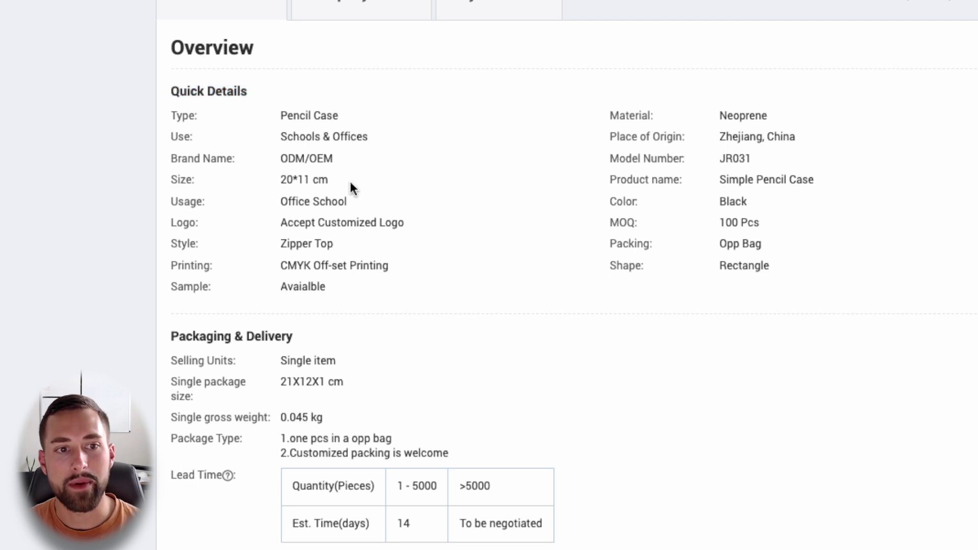
{"action": "left_click_drag", "start_coordinate": [330, 179], "coordinate": [263, 189]}
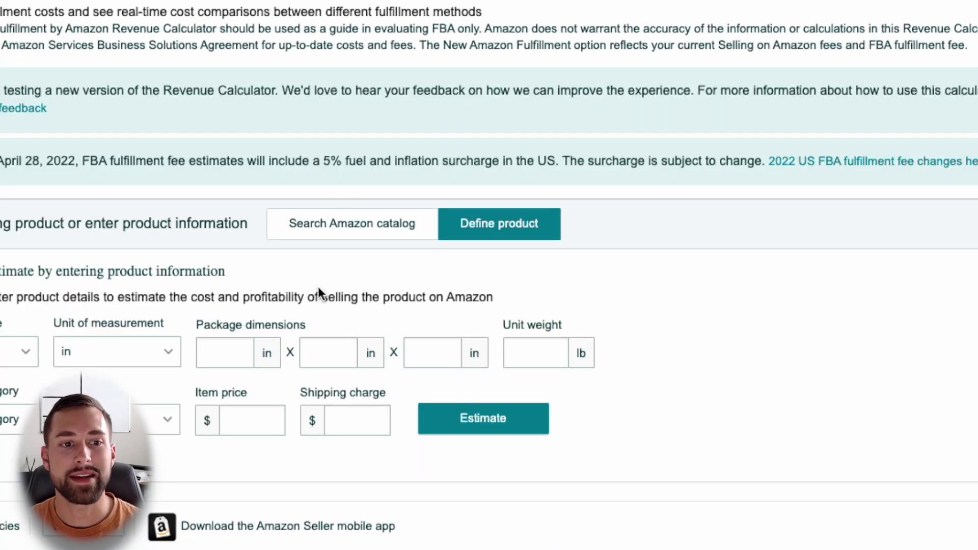
{"action": "triple_click", "coordinate": [246, 329]}
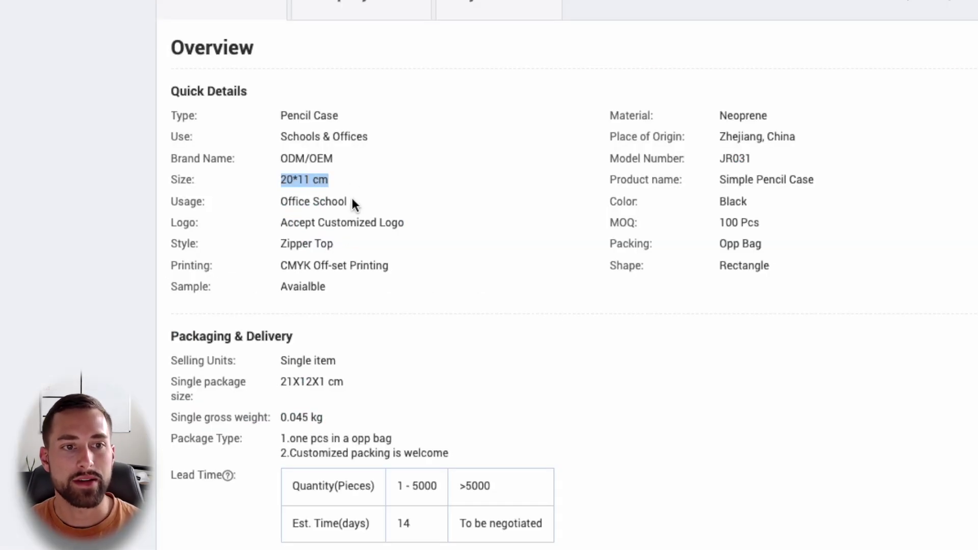
- Locate the 21X12X1 cm package size under Packaging & Delivery on the Alibaba listing
{"action": "scroll", "coordinate": [244, 344], "scroll_direction": "down", "scroll_amount": 2}
{"action": "triple_click", "coordinate": [225, 254]}
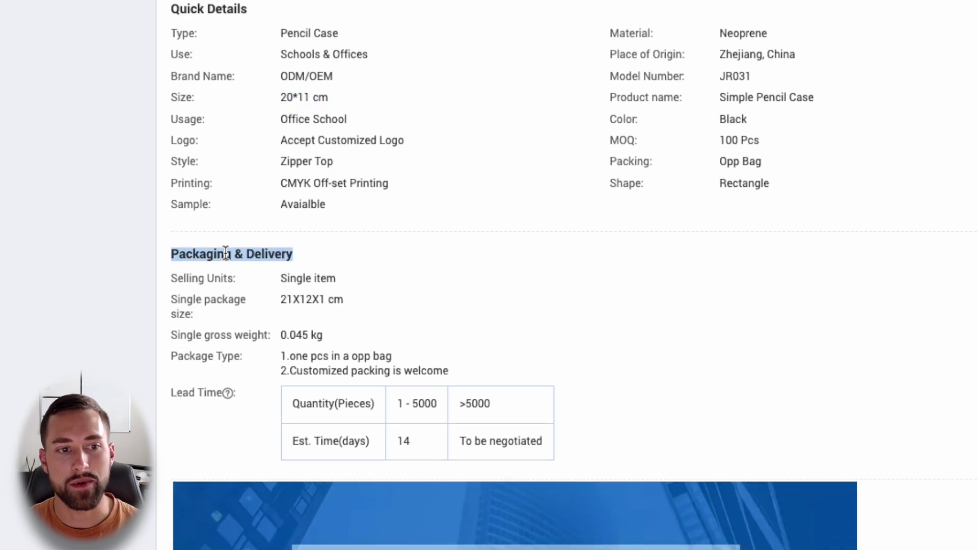
{"action": "left_click_drag", "start_coordinate": [281, 299], "coordinate": [324, 300]}
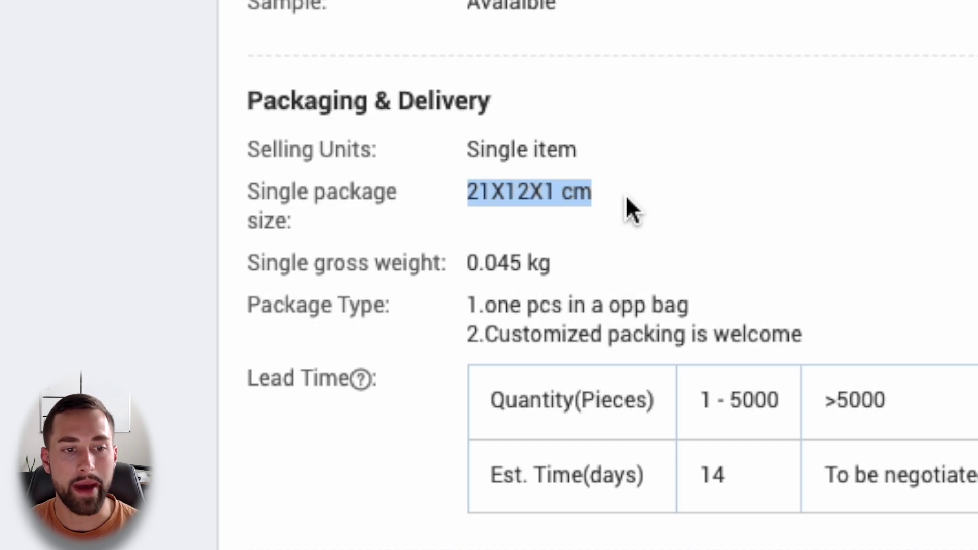
{"action": "left_click", "coordinate": [614, 210]}
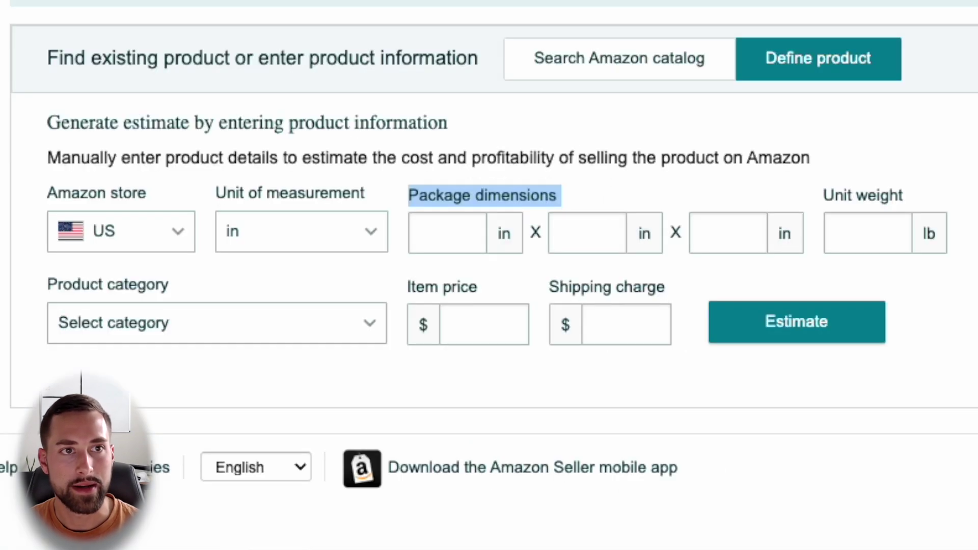
{"action": "left_click", "coordinate": [350, 240]}
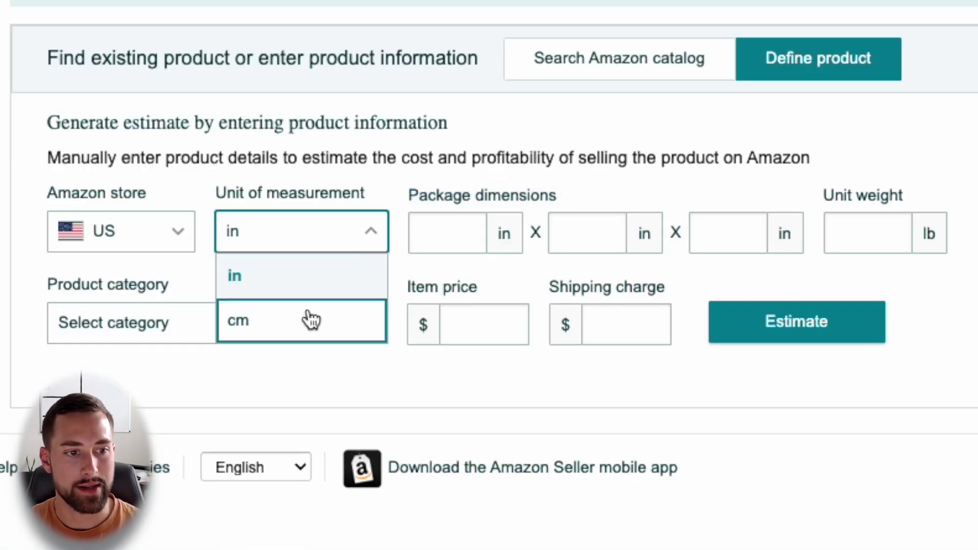
- Switch the unit to centimetres and enter package dimensions 21 × 12 × 1
{"action": "left_click", "coordinate": [312, 316]}
{"action": "left_click", "coordinate": [461, 236]}
{"action": "type", "text": "21"}
{"action": "left_click", "coordinate": [585, 230]}
{"action": "type", "text": "12"}
{"action": "left_click", "coordinate": [735, 225]}
{"action": "type", "text": "1"}
{"action": "key", "text": "shift+Tab"}
{"action": "left_click", "coordinate": [515, 226]}
{"action": "left_click", "coordinate": [465, 236]}
{"action": "left_click", "coordinate": [616, 242]}
{"action": "left_click", "coordinate": [744, 234]}
{"action": "left_click", "coordinate": [718, 183]}
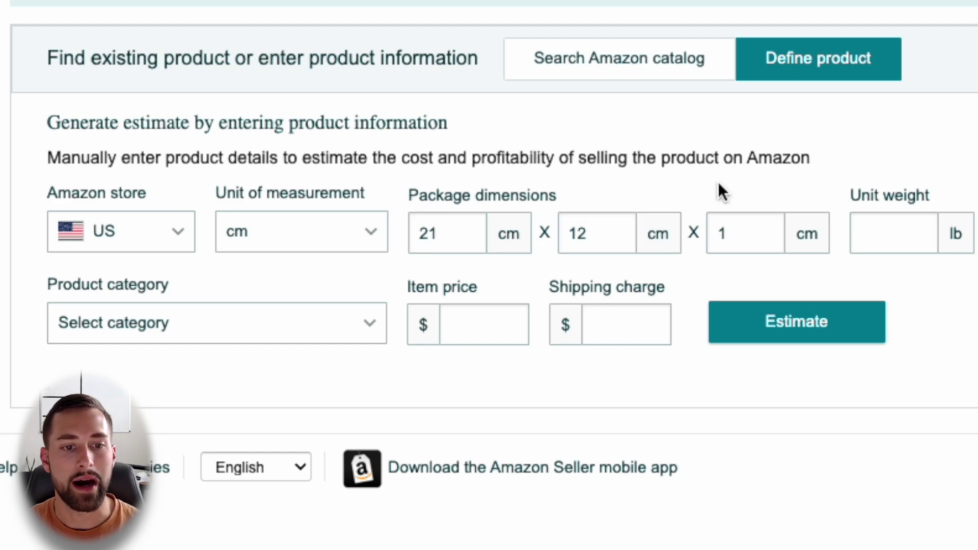
{"action": "left_click", "coordinate": [723, 222]}
- Enter a 0.1 lb unit weight, based on the 0.045 kg gross weight on Alibaba
{"action": "left_click", "coordinate": [912, 232]}
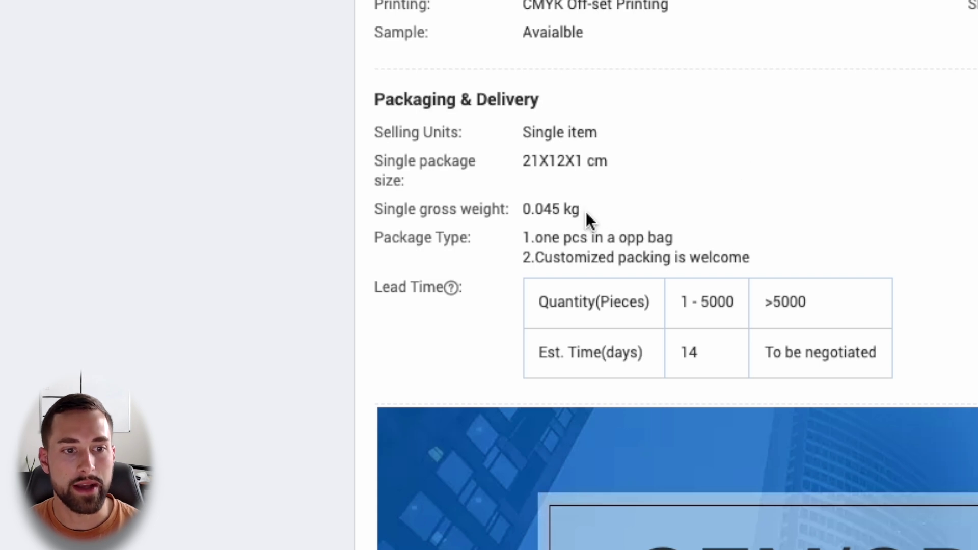
{"action": "left_click_drag", "start_coordinate": [586, 212], "coordinate": [491, 218]}
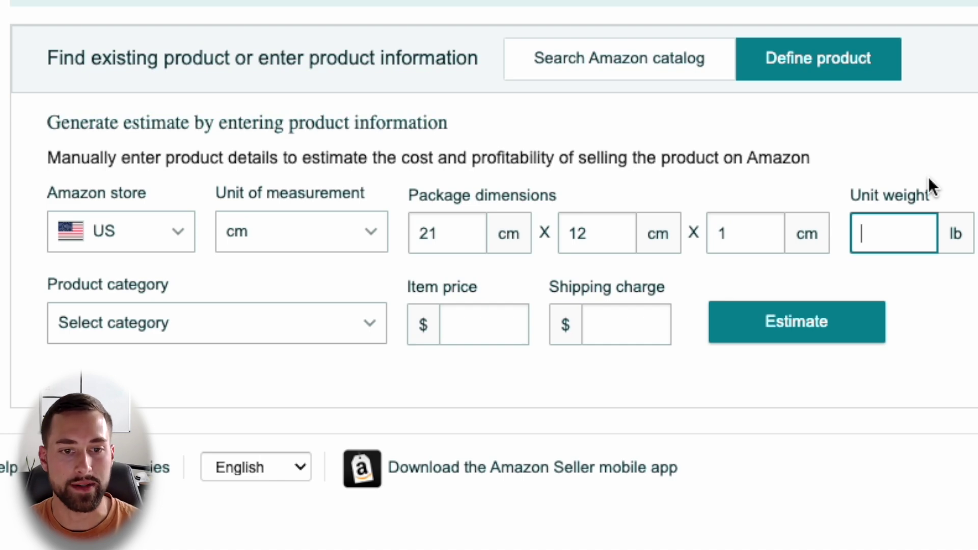
{"action": "type", "text": "0.1"}
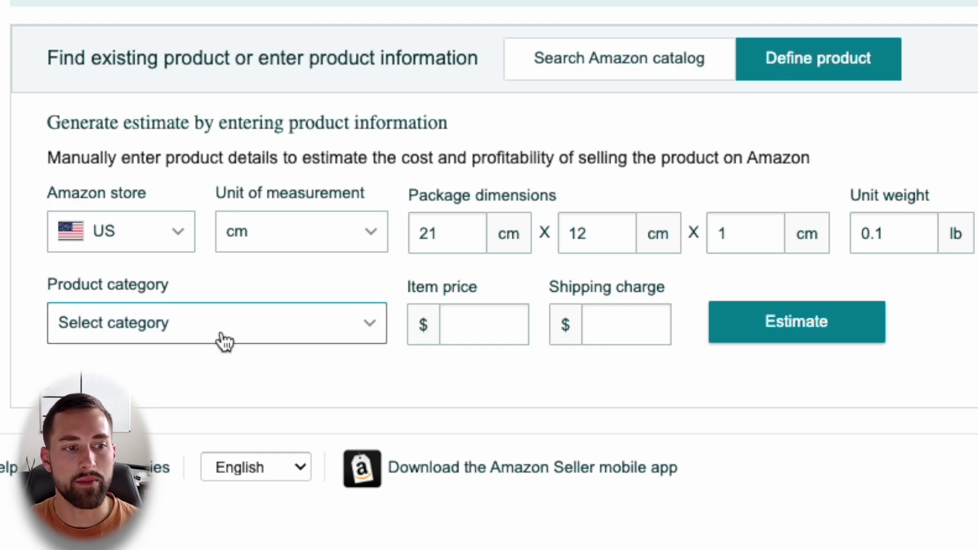
{"action": "left_click", "coordinate": [117, 331]}
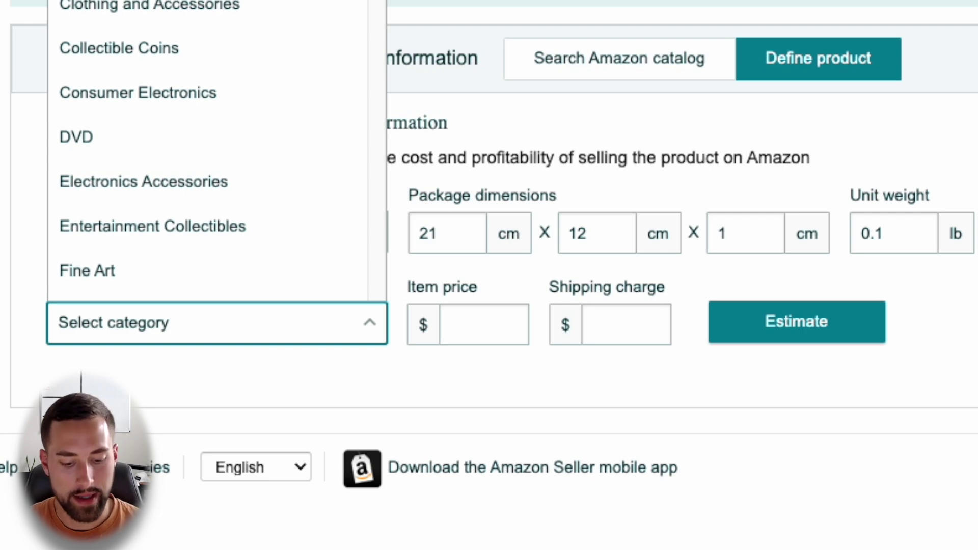
- Choose Office Products, enter a $9.99 item price and $0 shipping, and run the estimate
{"action": "scroll", "coordinate": [207, 153], "scroll_direction": "down", "scroll_amount": 10}
{"action": "scroll", "coordinate": [208, 153], "scroll_direction": "up", "scroll_amount": 8}
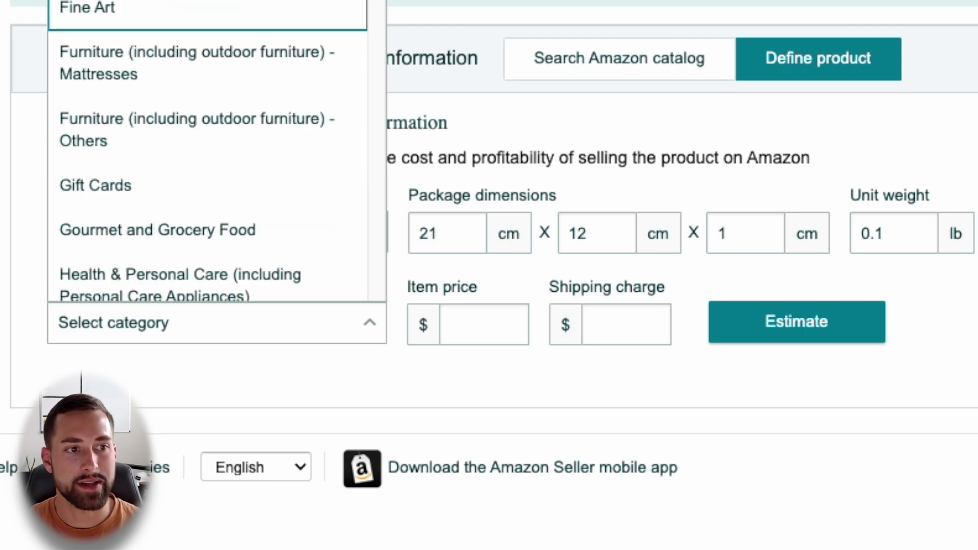
{"action": "scroll", "coordinate": [208, 152], "scroll_direction": "down", "scroll_amount": 10}
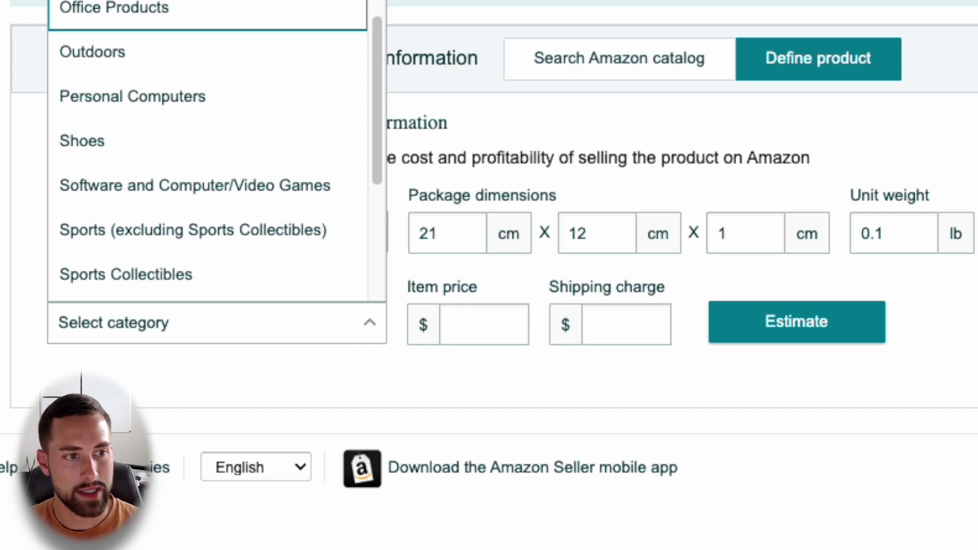
{"action": "left_click", "coordinate": [125, 18]}
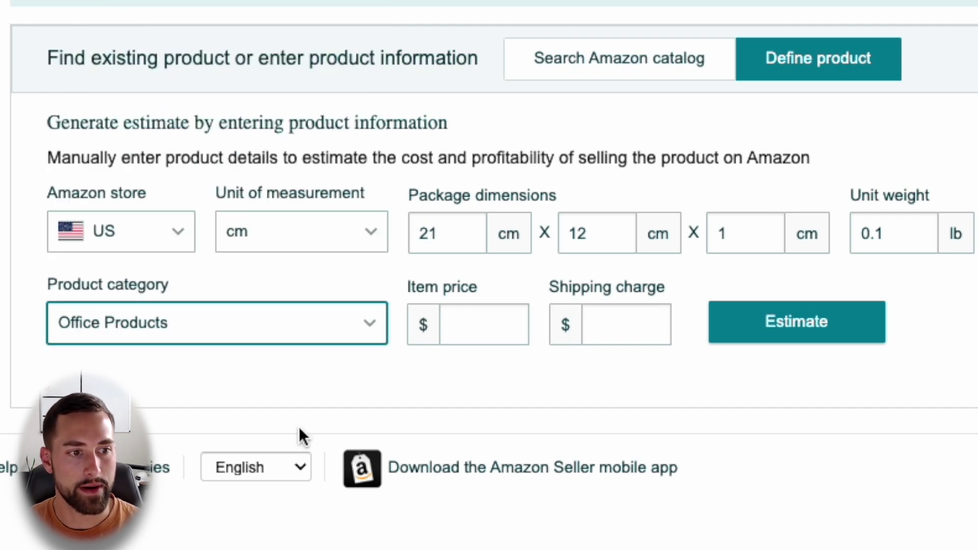
{"action": "left_click", "coordinate": [499, 315]}
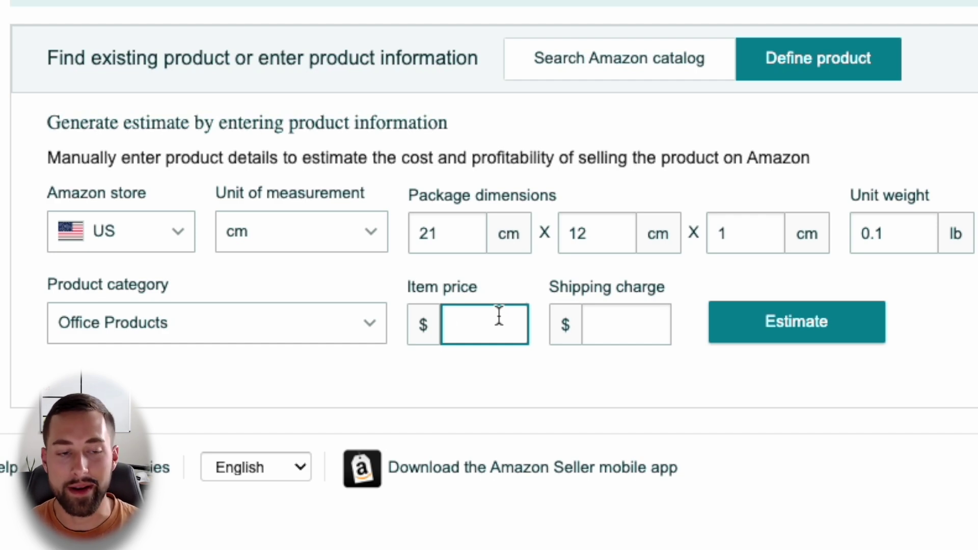
{"action": "type", "text": "9.99"}
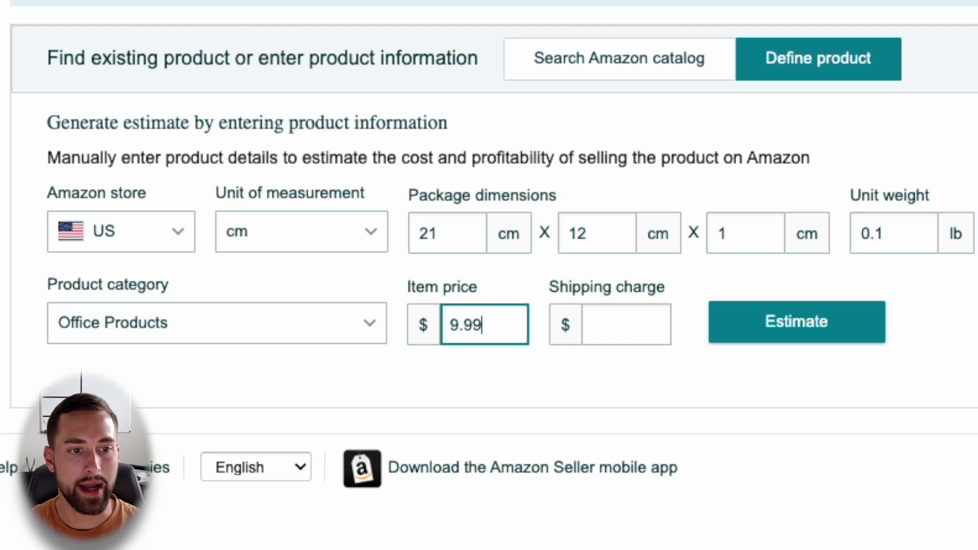
{"action": "left_click", "coordinate": [655, 342]}
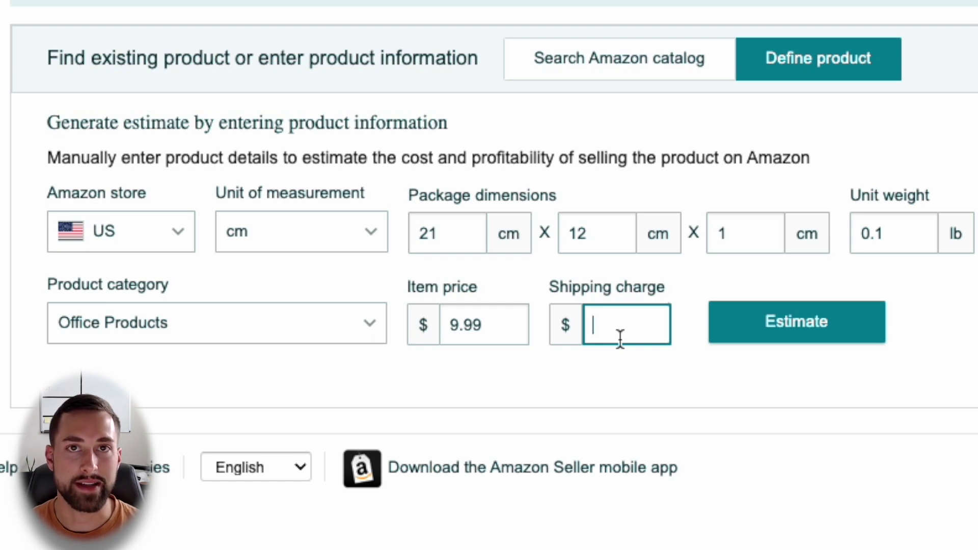
{"action": "type", "text": "0"}
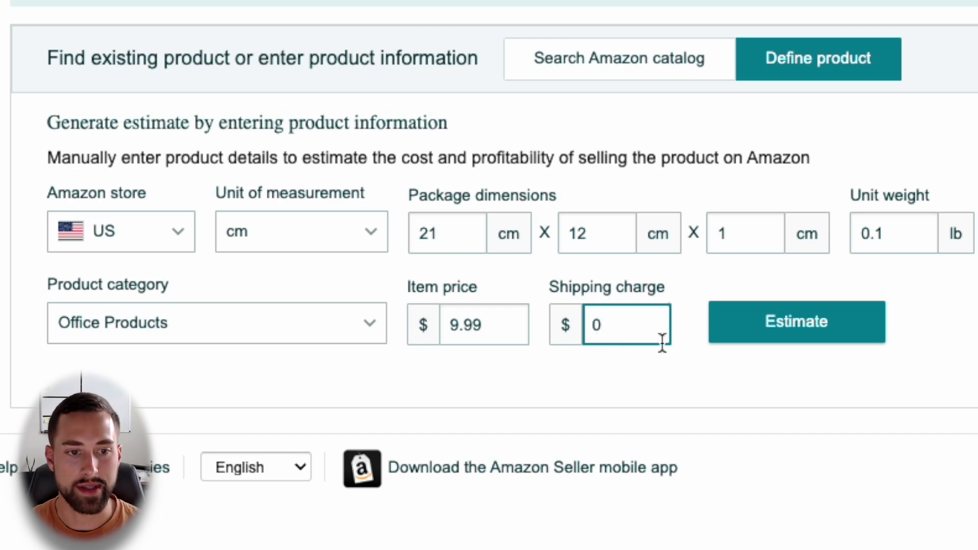
{"action": "left_click", "coordinate": [807, 332]}
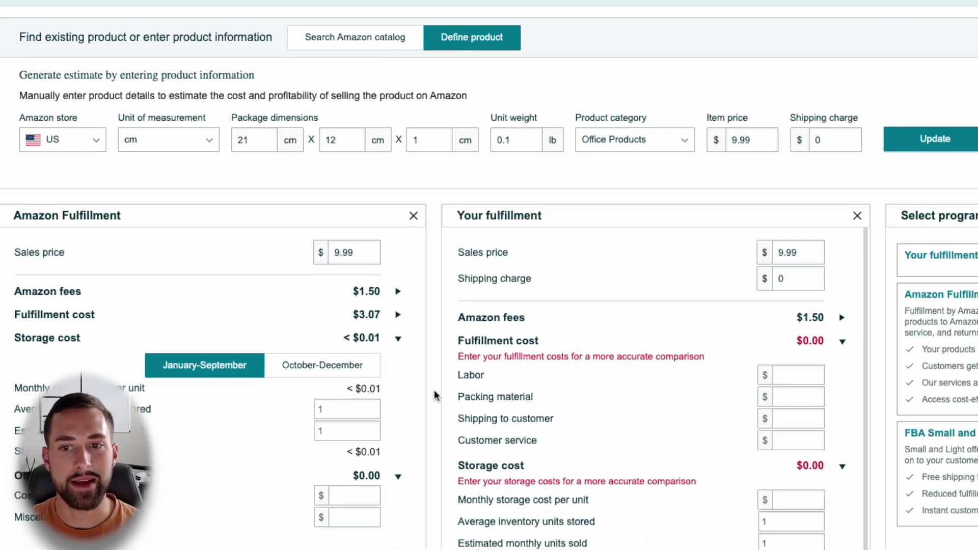
- Add a second Amazon Fulfillment column and set its sales price to $12.99
{"action": "scroll", "coordinate": [417, 392], "scroll_direction": "down", "scroll_amount": 2}
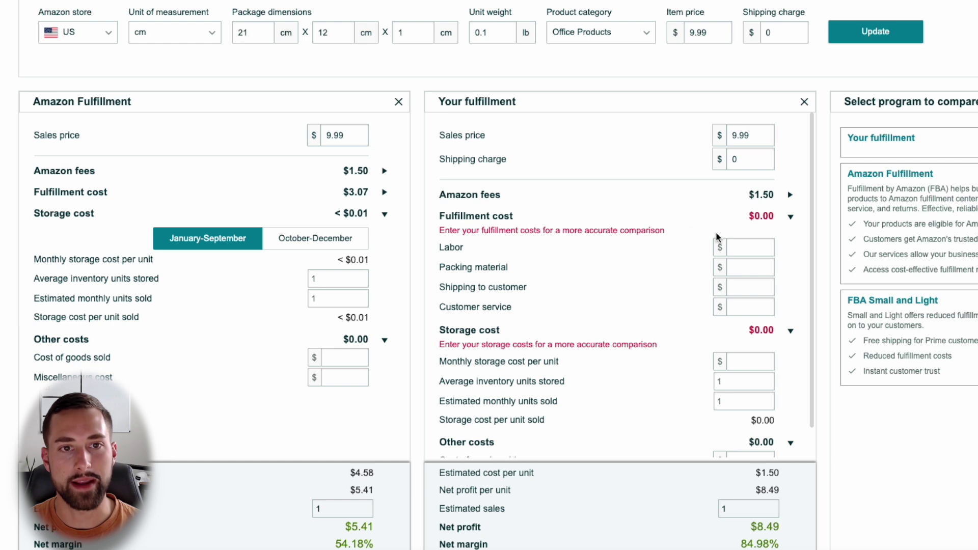
{"action": "triple_click", "coordinate": [97, 104]}
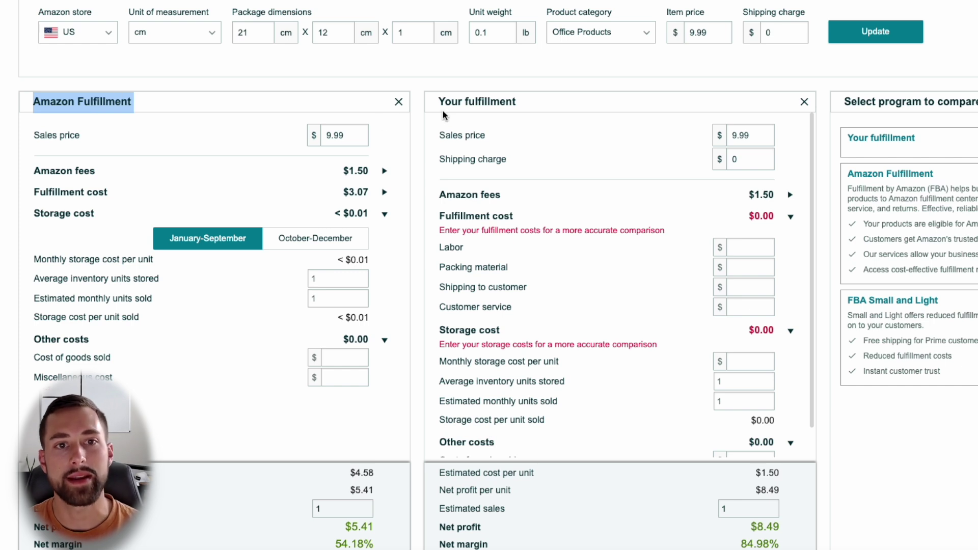
{"action": "triple_click", "coordinate": [490, 105]}
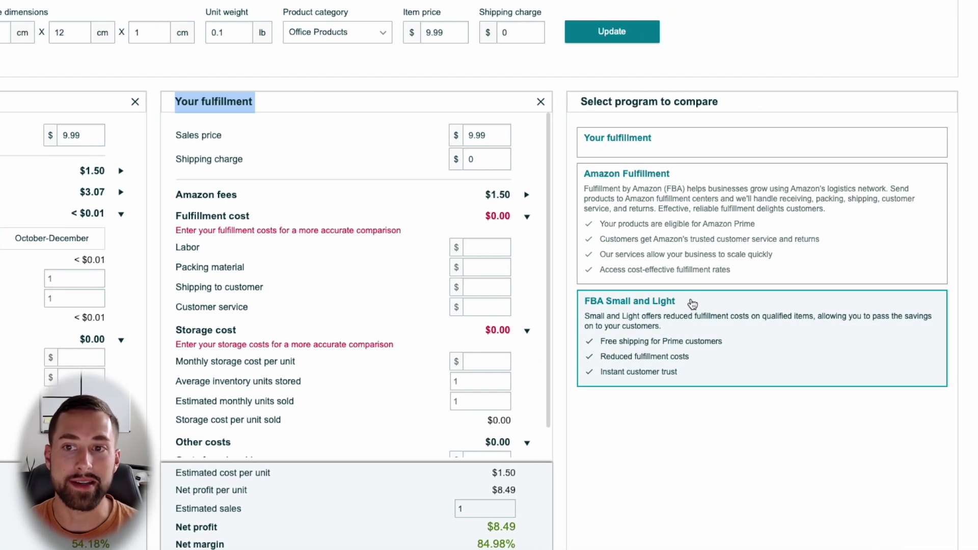
{"action": "left_click", "coordinate": [645, 224]}
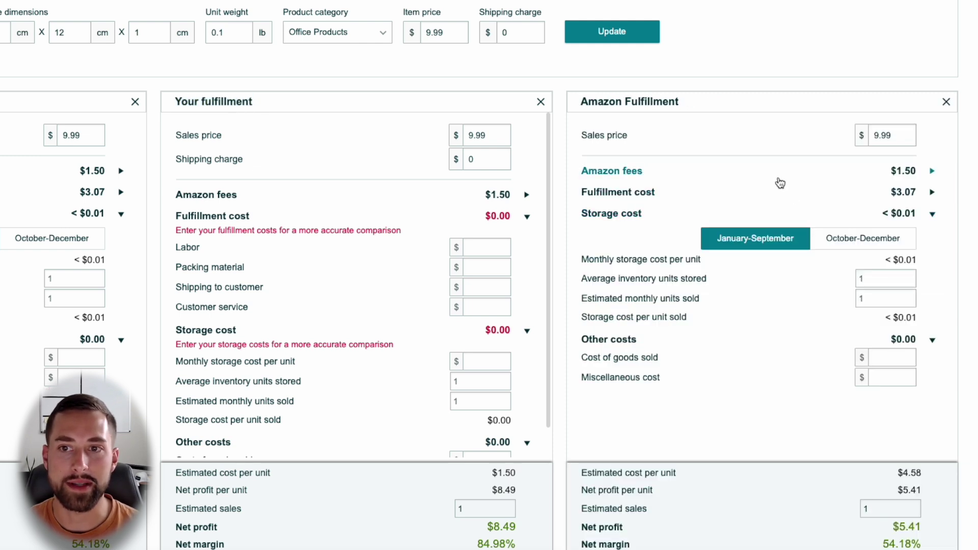
{"action": "double_click", "coordinate": [885, 135]}
{"action": "type", "text": "12.99"}
{"action": "left_click", "coordinate": [866, 87]}
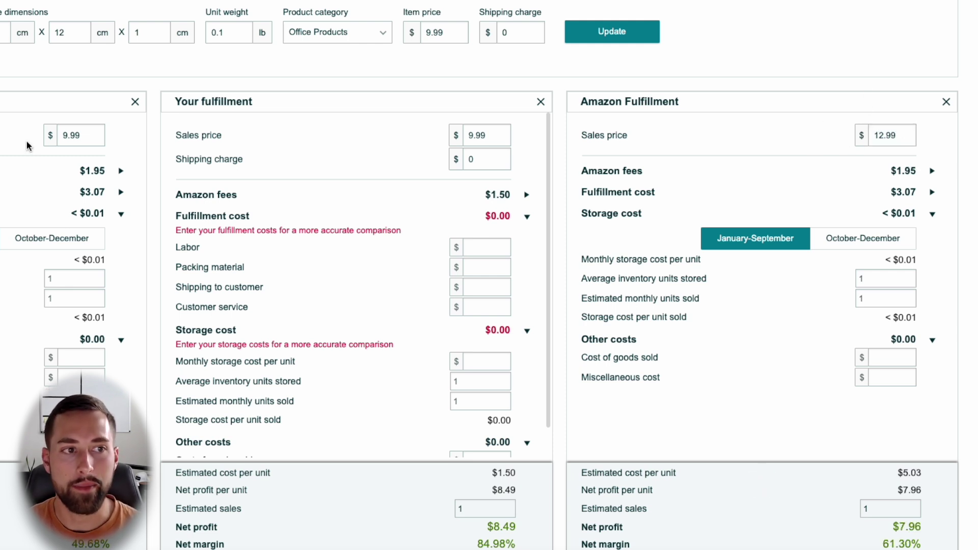
- Close the Your fulfillment column and pick Amazon Fulfillment in its place
{"action": "left_click", "coordinate": [540, 103]}
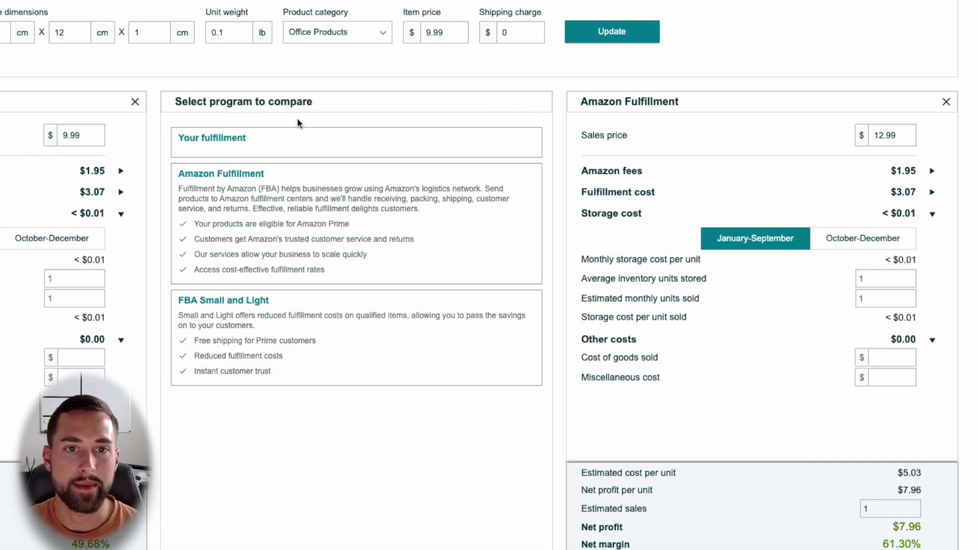
{"action": "left_click", "coordinate": [317, 246]}
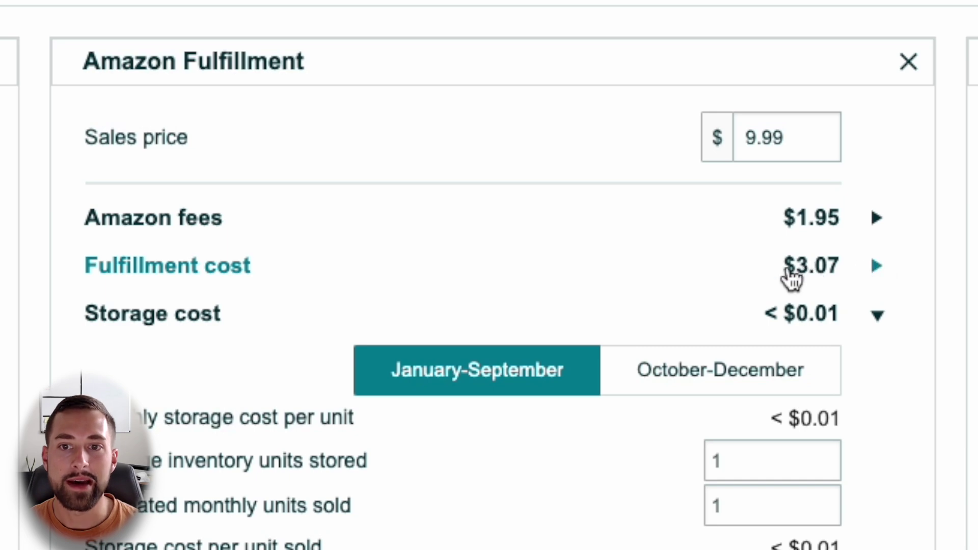
{"action": "left_click", "coordinate": [847, 279]}
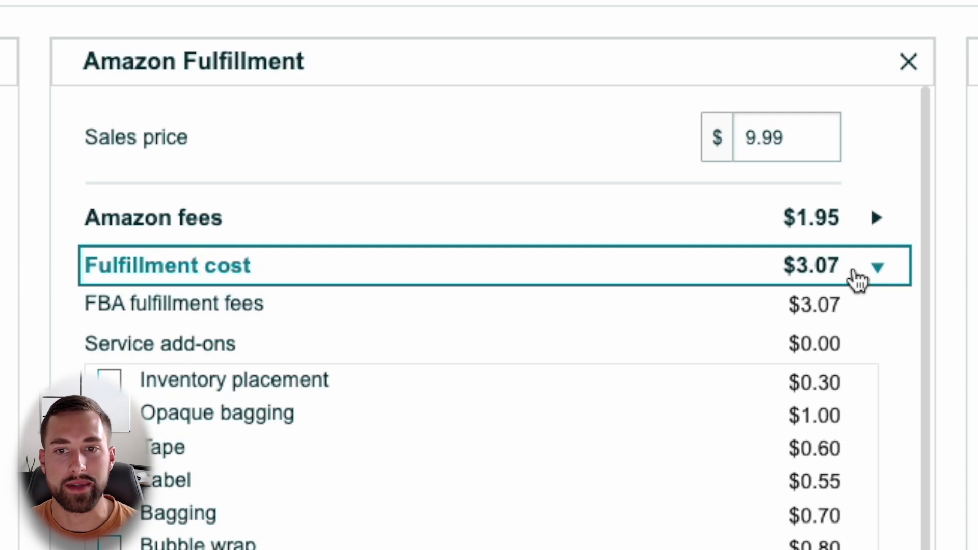
{"action": "left_click", "coordinate": [858, 279]}
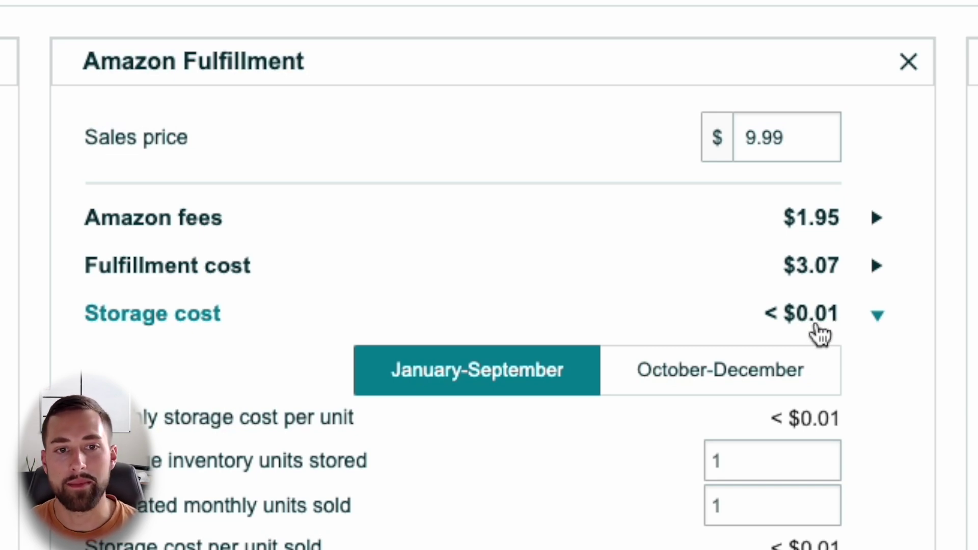
{"action": "scroll", "coordinate": [343, 376], "scroll_direction": "down", "scroll_amount": 5}
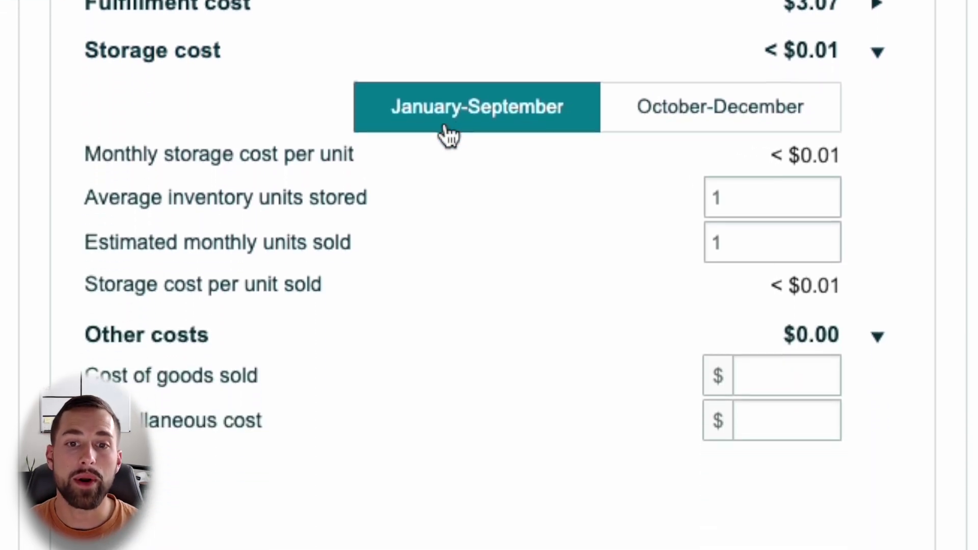
{"action": "scroll", "coordinate": [448, 135], "scroll_direction": "down", "scroll_amount": 1}
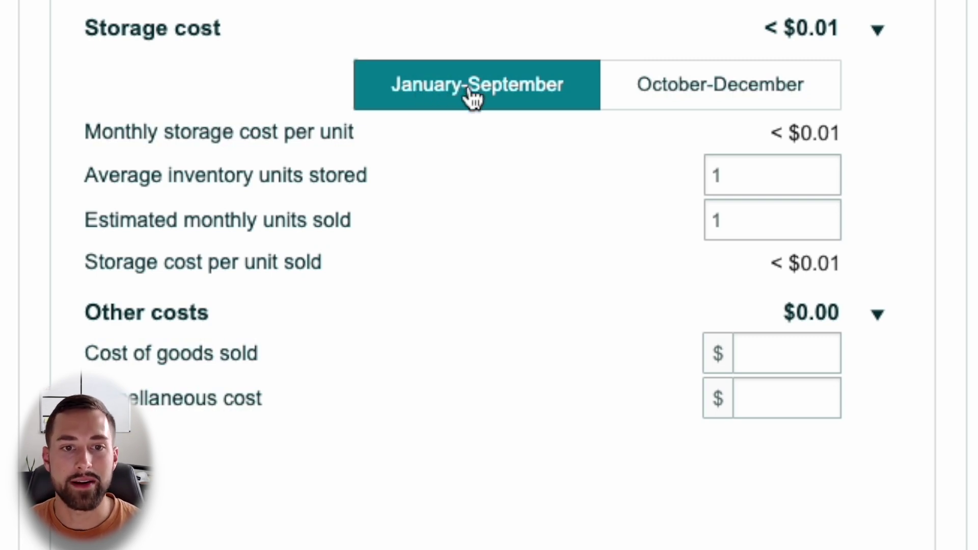
{"action": "left_click", "coordinate": [678, 100]}
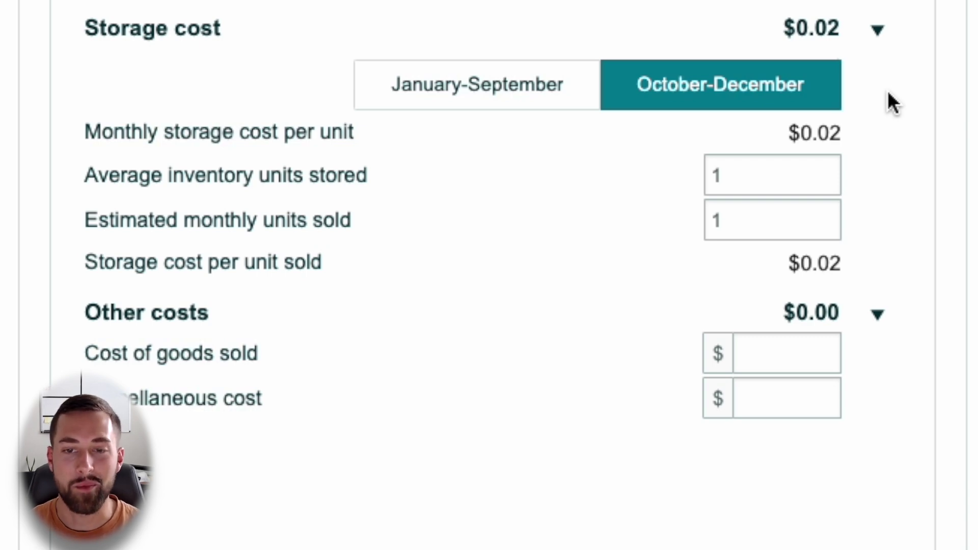
{"action": "triple_click", "coordinate": [800, 145]}
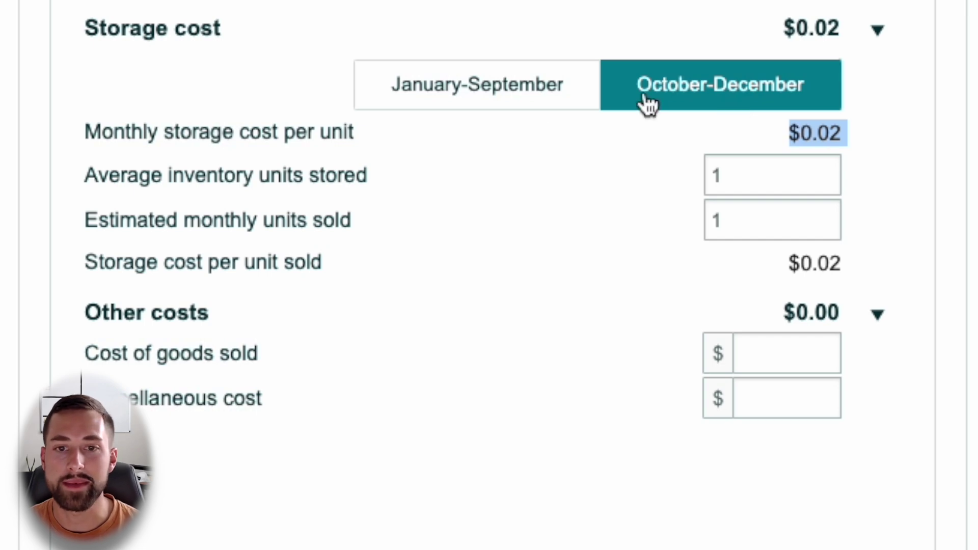
{"action": "left_click", "coordinate": [437, 94]}
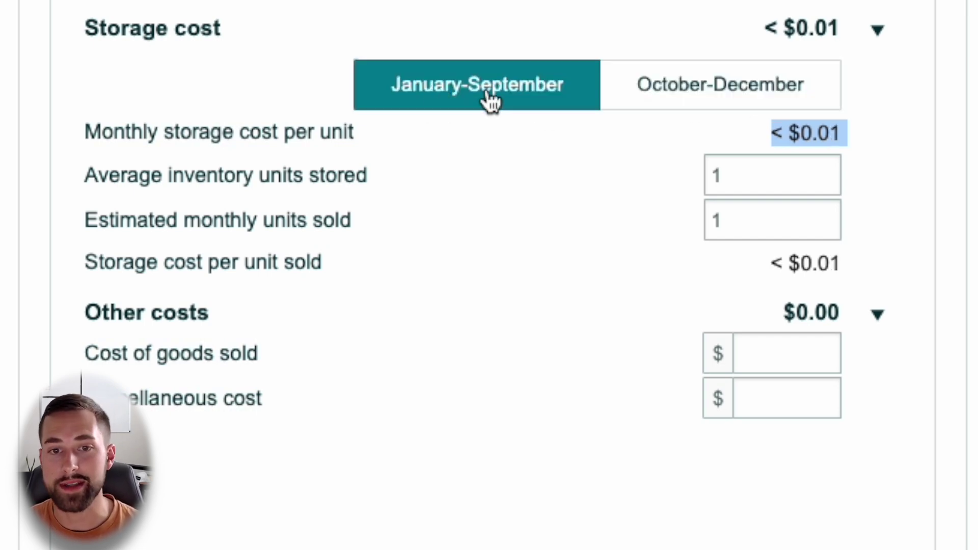
{"action": "double_click", "coordinate": [750, 176]}
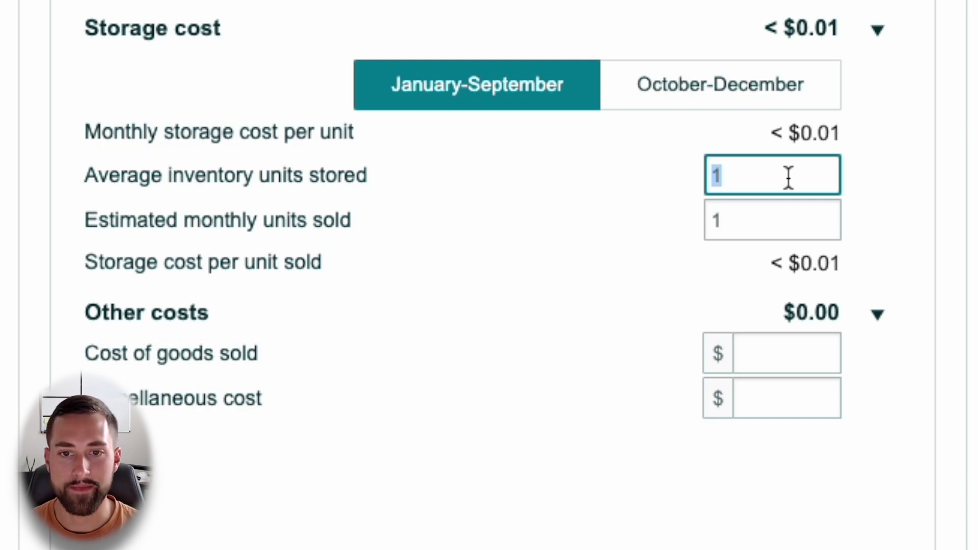
- Enter 200 as Average inventory units stored, bringing storage cost to $1.48
{"action": "type", "text": "200"}
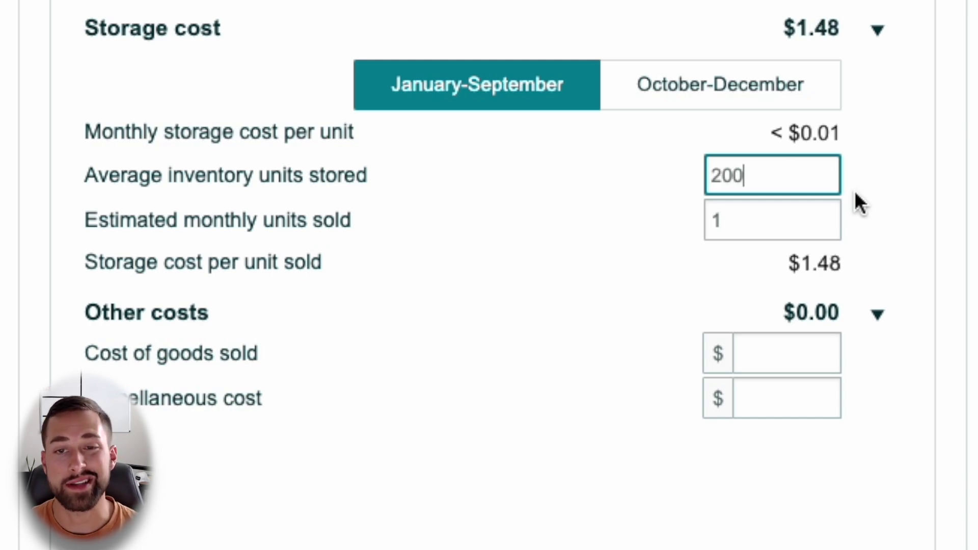
{"action": "left_click", "coordinate": [734, 210]}
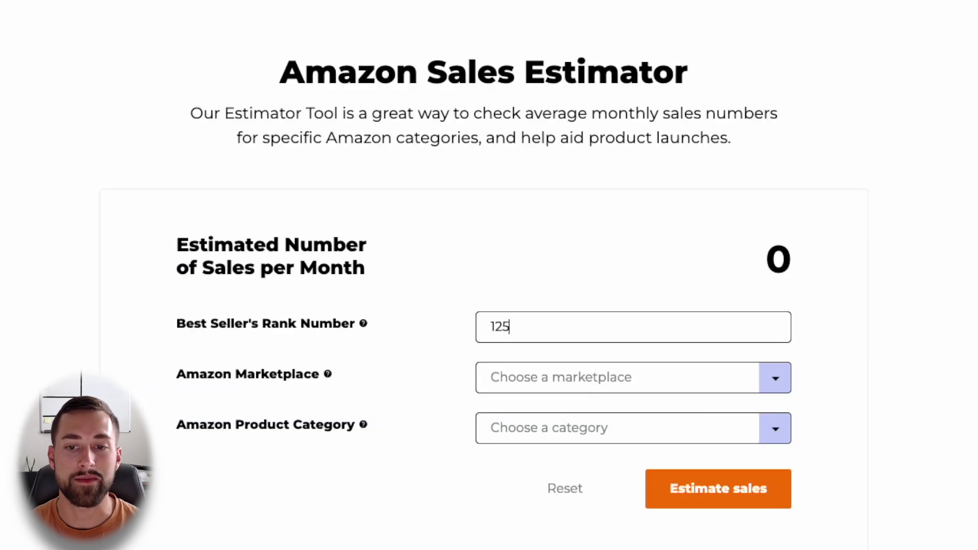
- Estimate monthly sales for BSR 12525 in US Office Products, yielding 450 units
{"action": "type", "text": "25"}
{"action": "left_click", "coordinate": [627, 379]}
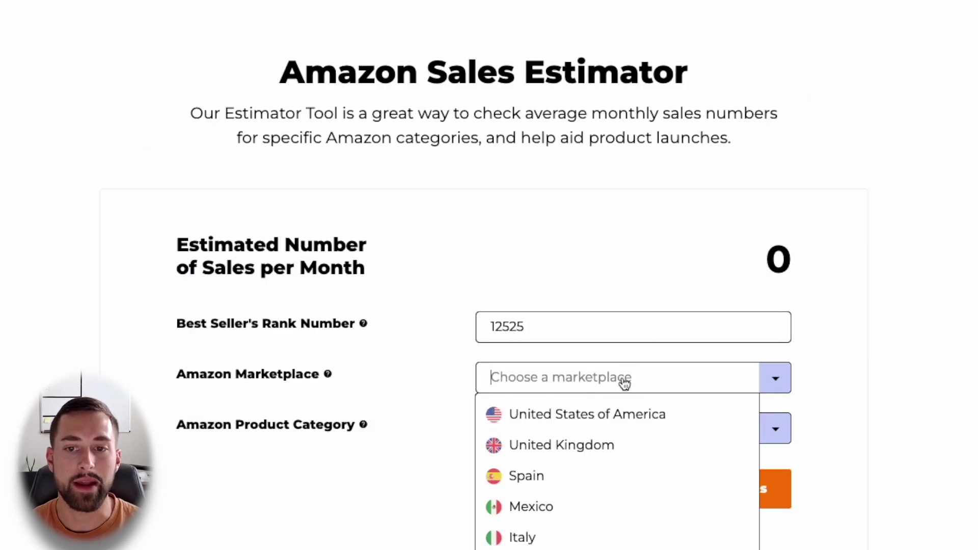
{"action": "left_click", "coordinate": [587, 423]}
{"action": "left_click", "coordinate": [583, 441]}
{"action": "type", "text": "off"}
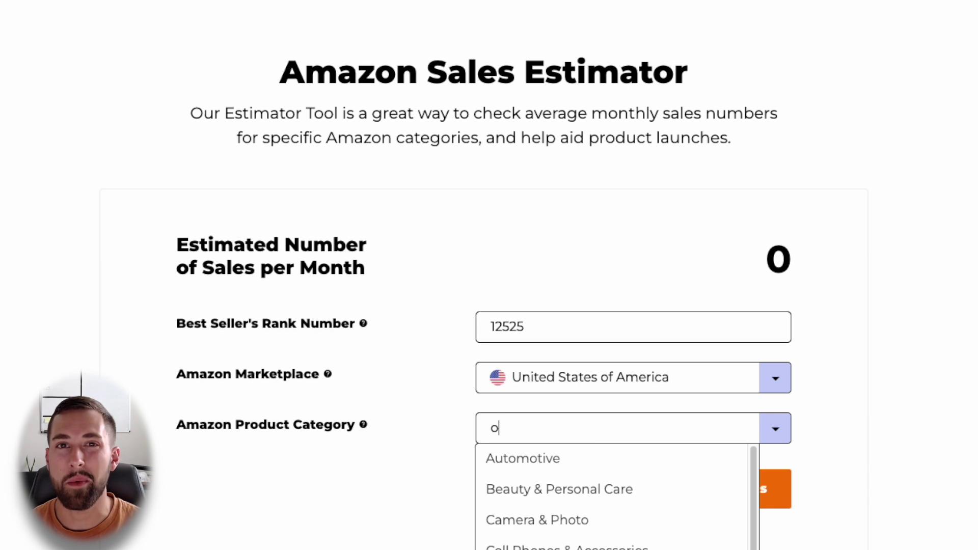
{"action": "left_click", "coordinate": [605, 461]}
{"action": "left_click", "coordinate": [719, 491]}
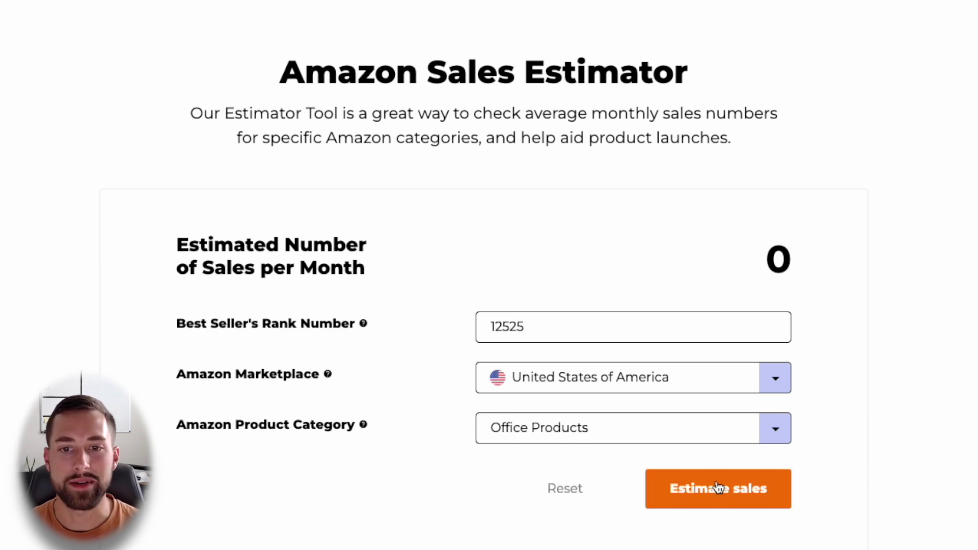
{"action": "scroll", "coordinate": [733, 468], "scroll_direction": "down", "scroll_amount": 1}
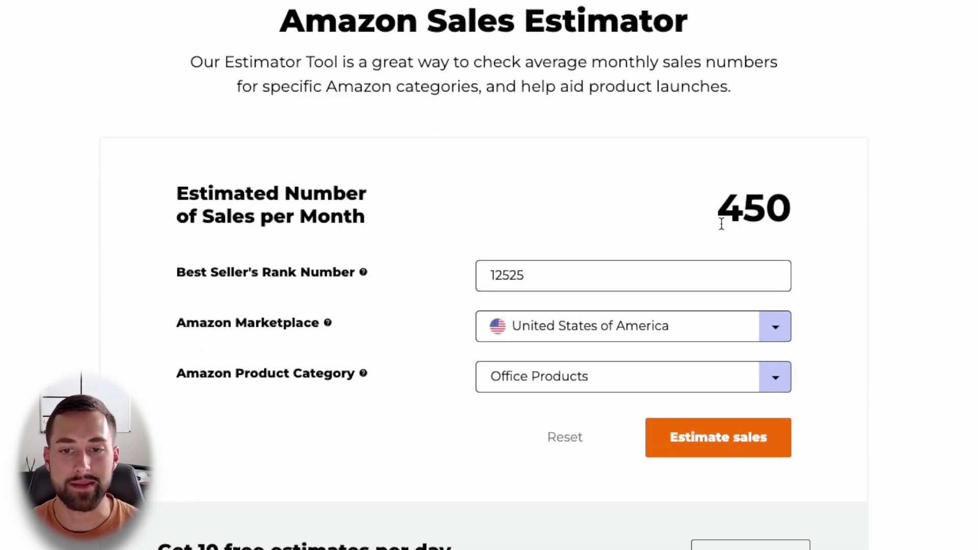
{"action": "left_click_drag", "start_coordinate": [723, 225], "coordinate": [833, 220]}
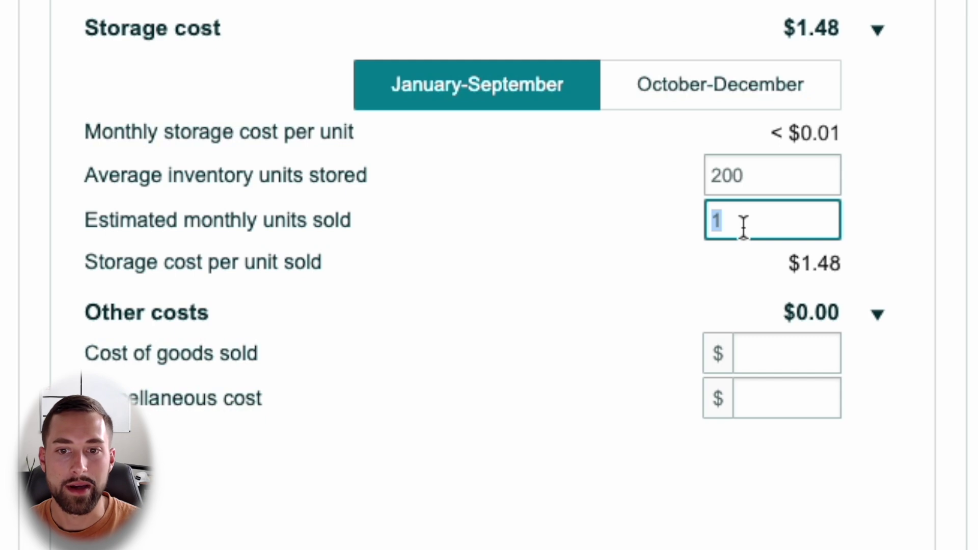
- Enter 25 estimated monthly units sold and check storage cost drops to $0.06 per unit sold
{"action": "type", "text": "25"}
{"action": "left_click", "coordinate": [955, 230]}
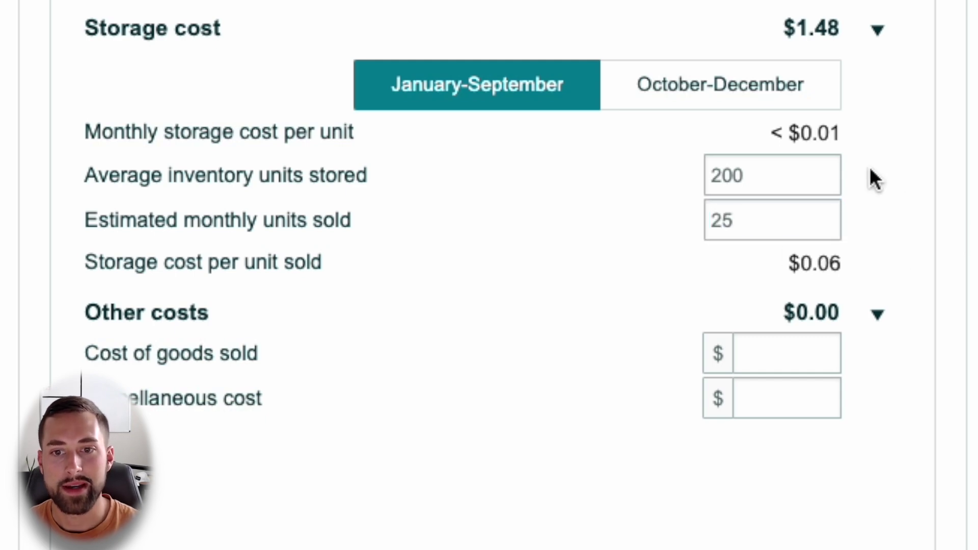
{"action": "triple_click", "coordinate": [801, 269]}
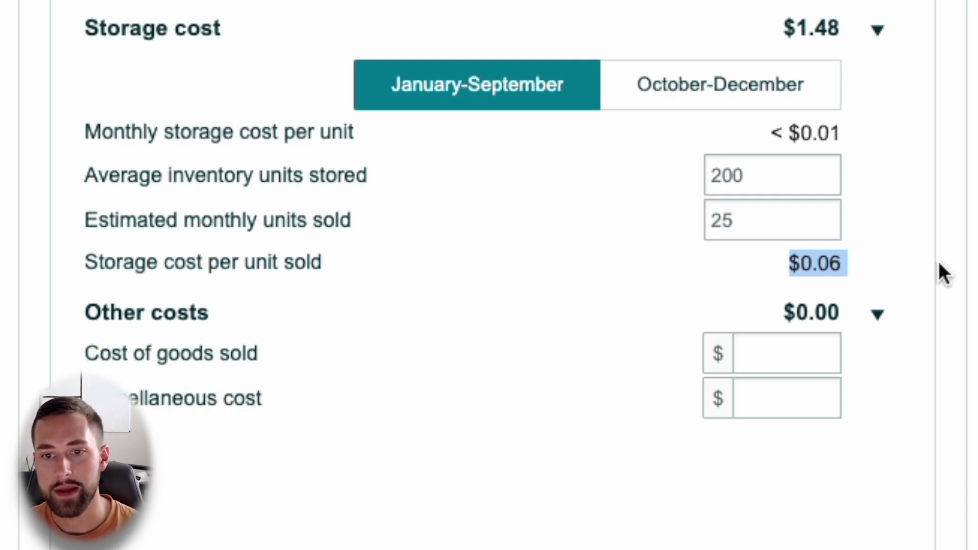
{"action": "left_click", "coordinate": [742, 405]}
- Check the resulting 49.16% net margin before filling in cost of goods sold
{"action": "left_click", "coordinate": [737, 363]}
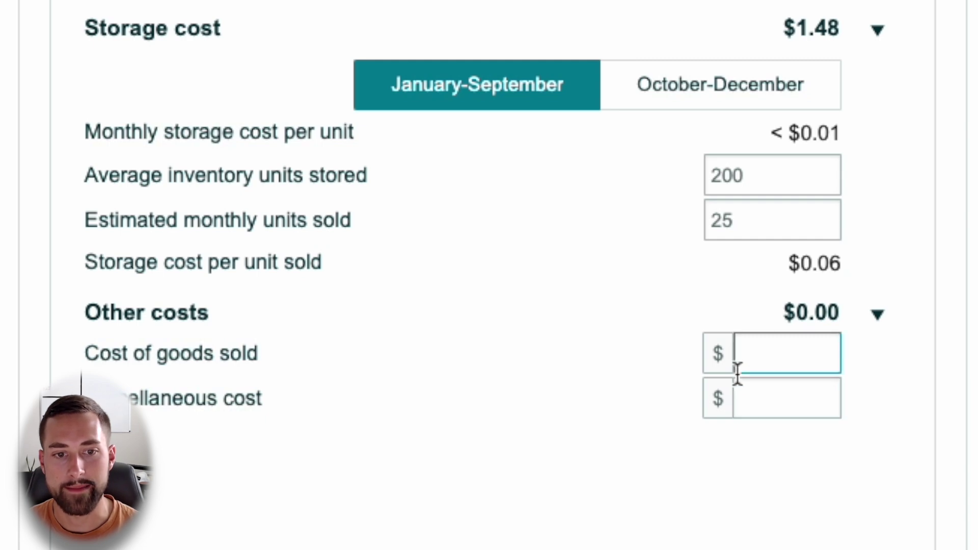
{"action": "scroll", "coordinate": [741, 377], "scroll_direction": "down", "scroll_amount": 2}
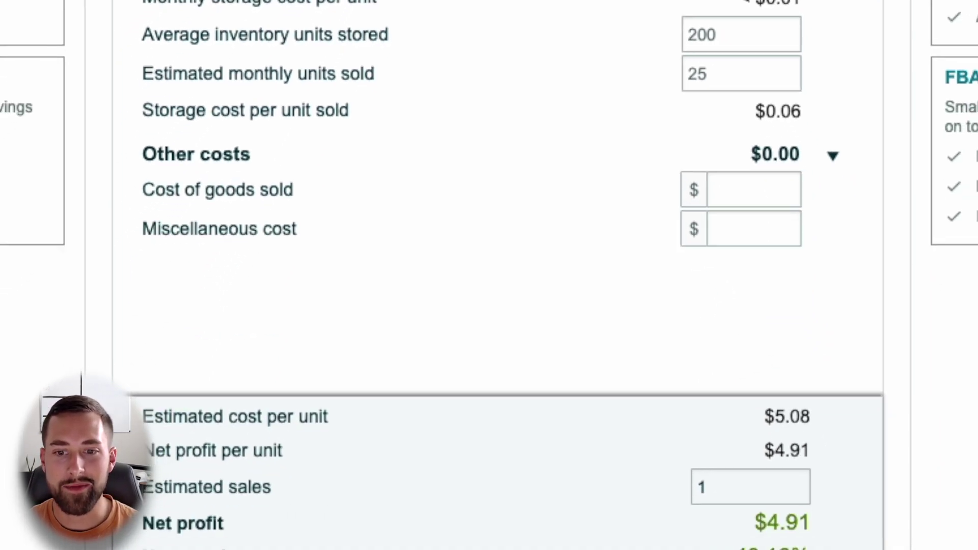
{"action": "triple_click", "coordinate": [736, 510]}
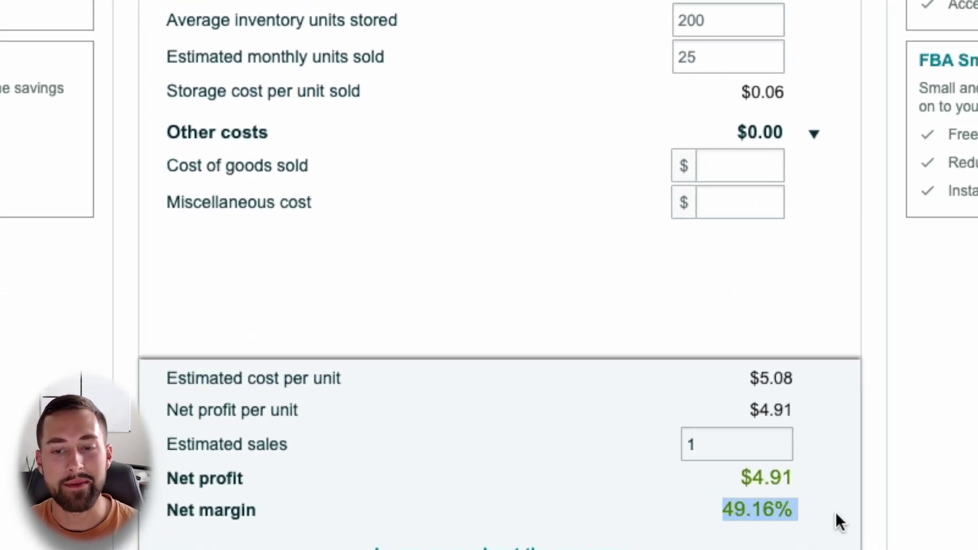
{"action": "left_click", "coordinate": [730, 171]}
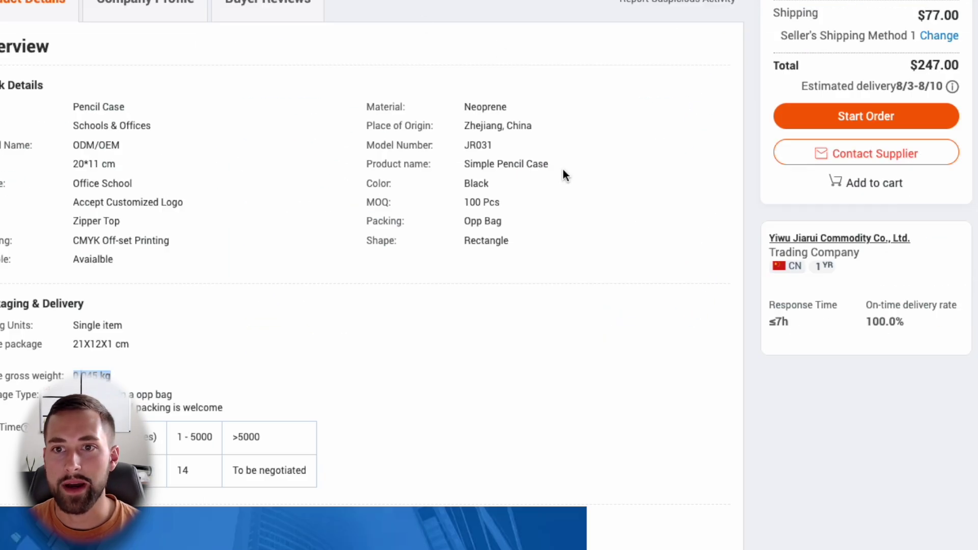
- Divide the $247.00 Alibaba order total by 200 pieces in Calculator, giving 1.235 per piece
{"action": "scroll", "coordinate": [563, 169], "scroll_direction": "up", "scroll_amount": 15}
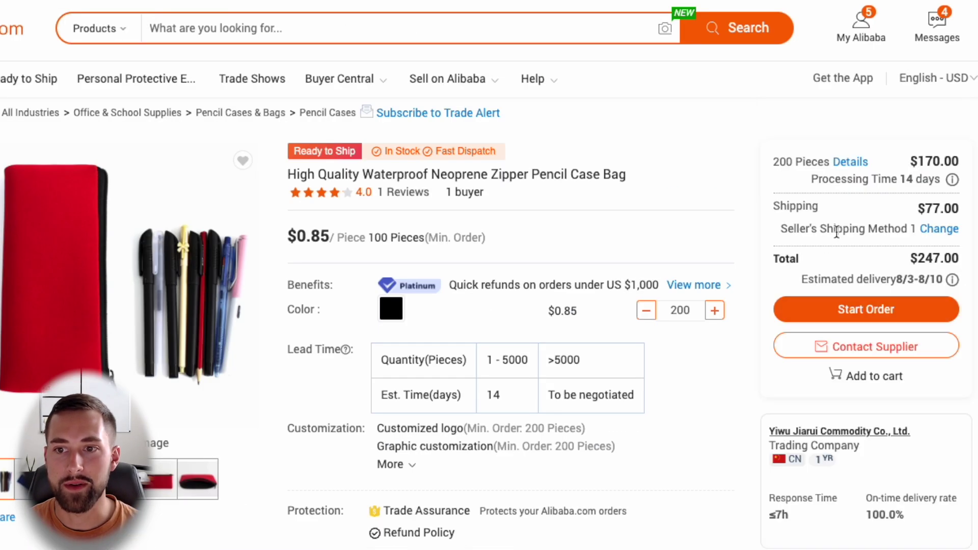
{"action": "left_click_drag", "start_coordinate": [959, 258], "coordinate": [909, 259]}
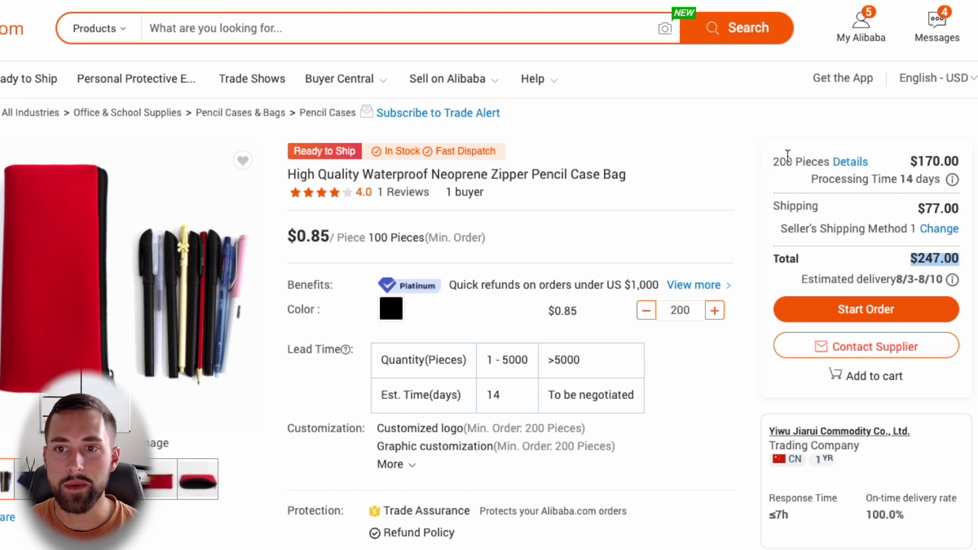
{"action": "mouse_move", "coordinate": [231, 264]}
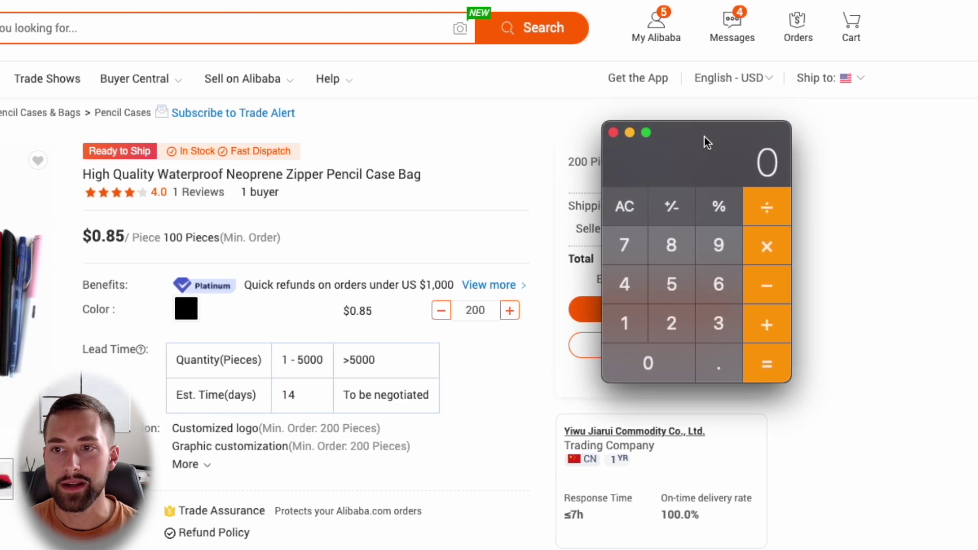
{"action": "left_click_drag", "start_coordinate": [705, 137], "coordinate": [860, 172]}
{"action": "type", "text": "247/2"}
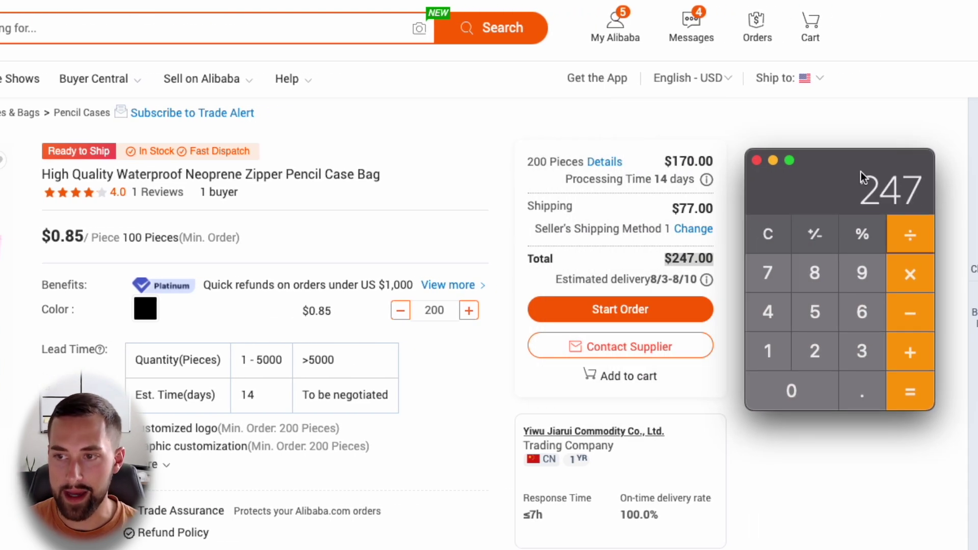
{"action": "type", "text": "00"}
{"action": "key", "text": "Return"}
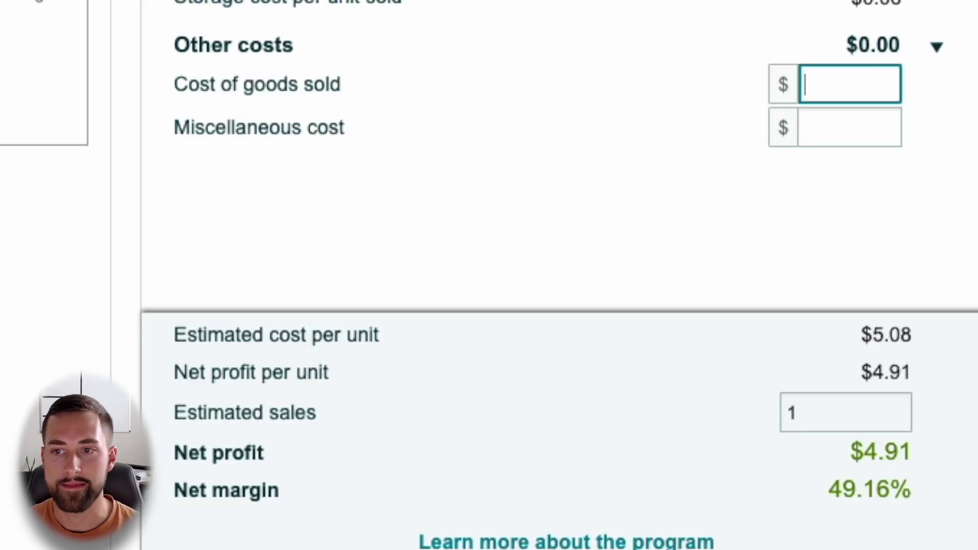
- Enter 1.24 as cost of goods sold, giving $3.67 net profit at a 36.75% margin
{"action": "type", "text": "1.24"}
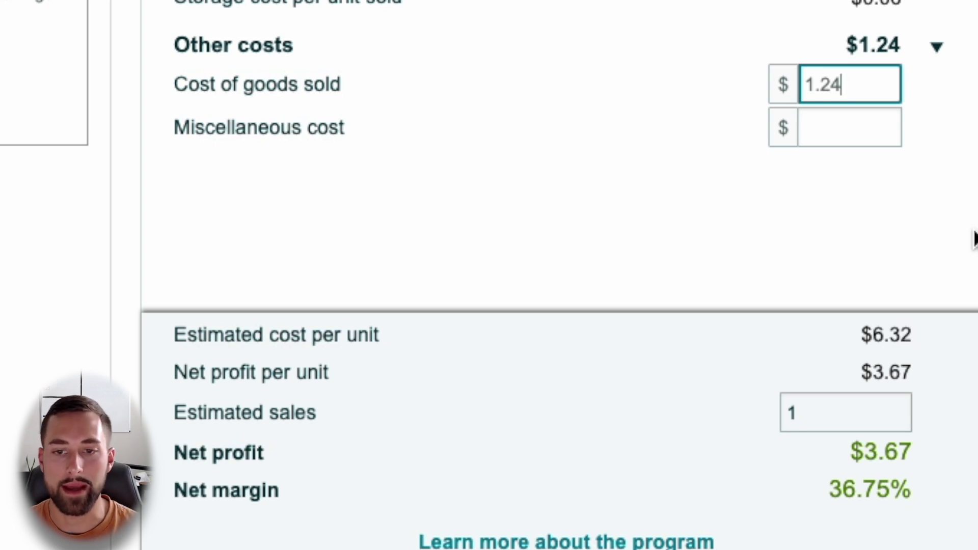
{"action": "left_click", "coordinate": [847, 134]}
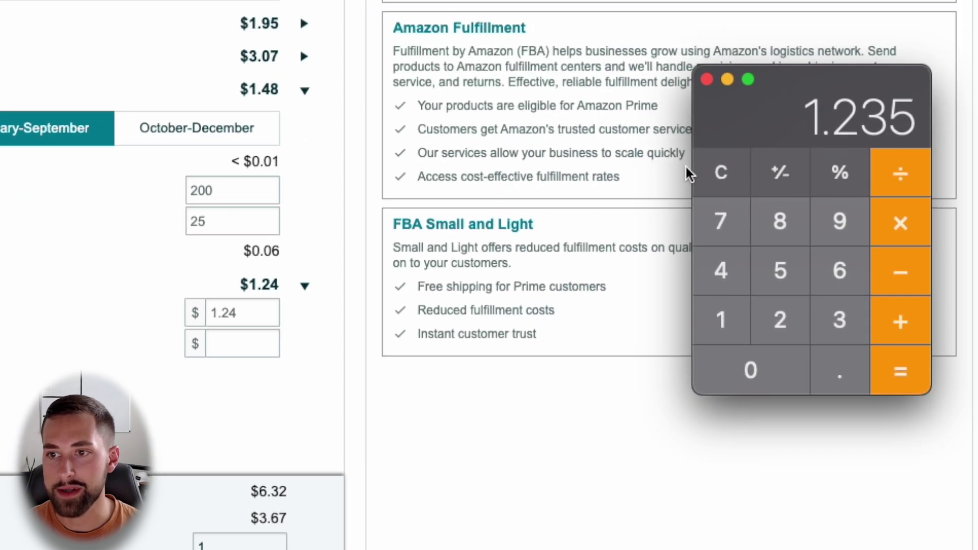
- Clear Calculator and compute 39.99 ÷ 20 = 0.19995
{"action": "left_click", "coordinate": [699, 172]}
{"action": "type", "text": "39.99"}
{"action": "key", "text": "slash"}
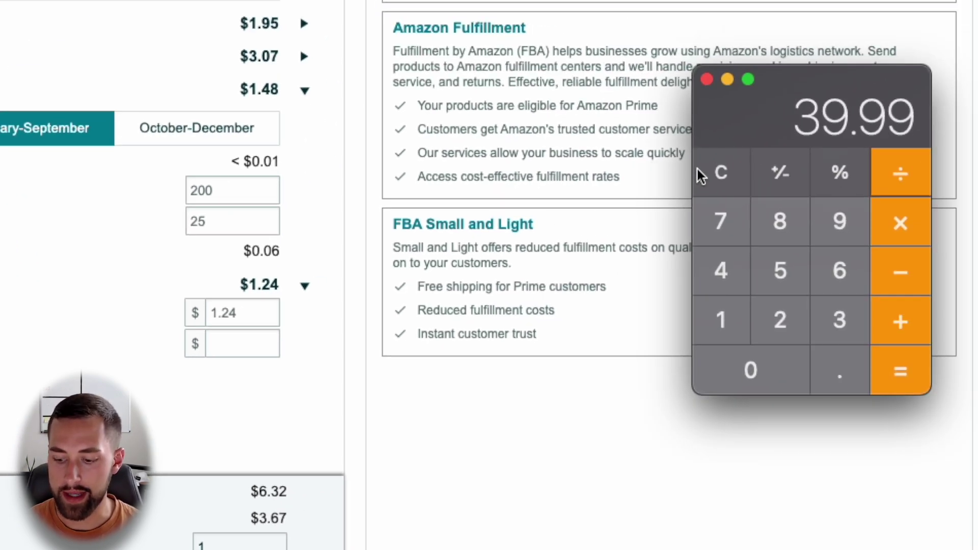
{"action": "type", "text": "20"}
{"action": "key", "text": "Return"}
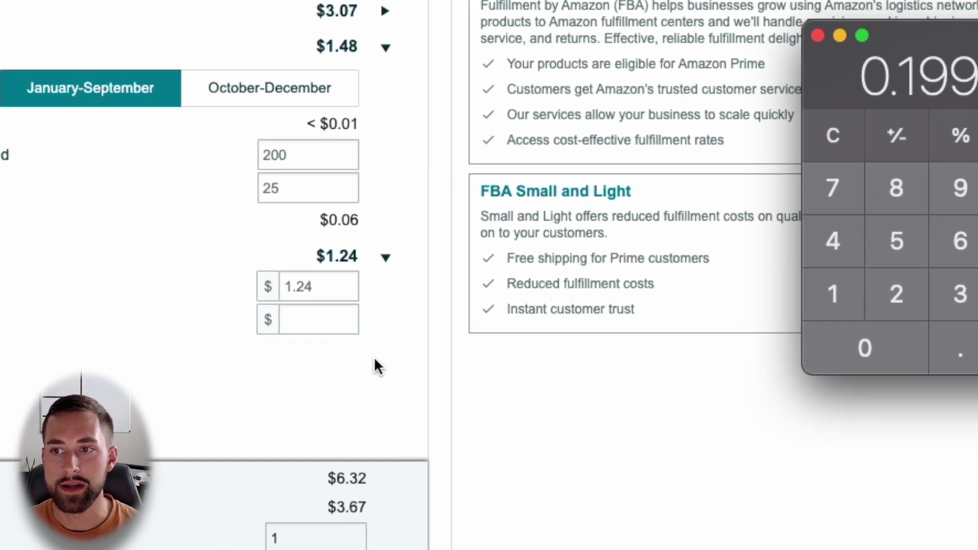
- Try 0.20 as the miscellaneous cost, then remove it so the field stays blank
{"action": "left_click", "coordinate": [220, 344]}
{"action": "type", "text": "0.20"}
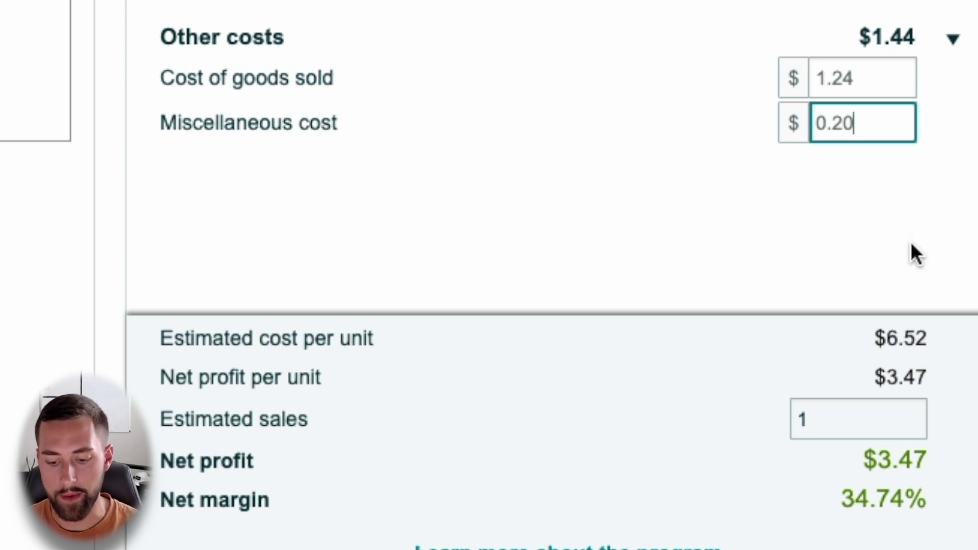
{"action": "key", "text": "BackSpace"}
{"action": "key", "text": "BackSpace"}
{"action": "key", "text": "BackSpace"}
{"action": "key", "text": "BackSpace"}
{"action": "key", "text": "Tab"}
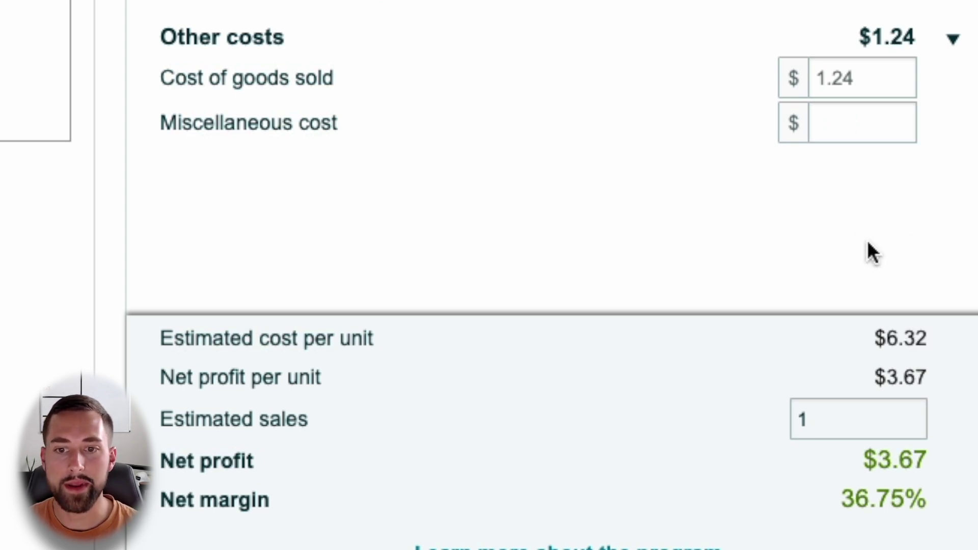
{"action": "scroll", "coordinate": [867, 240], "scroll_direction": "down", "scroll_amount": 3}
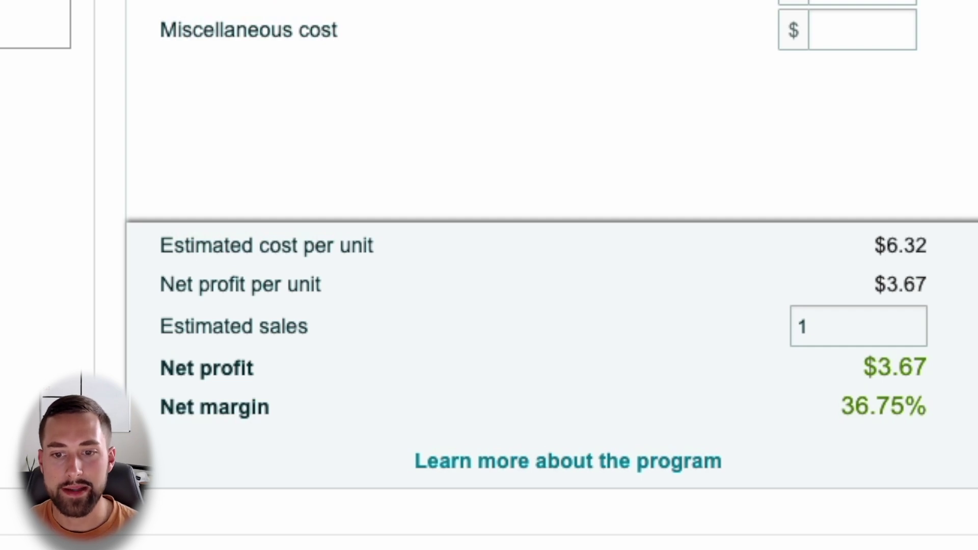
{"action": "scroll", "coordinate": [347, 253], "scroll_direction": "down", "scroll_amount": 1}
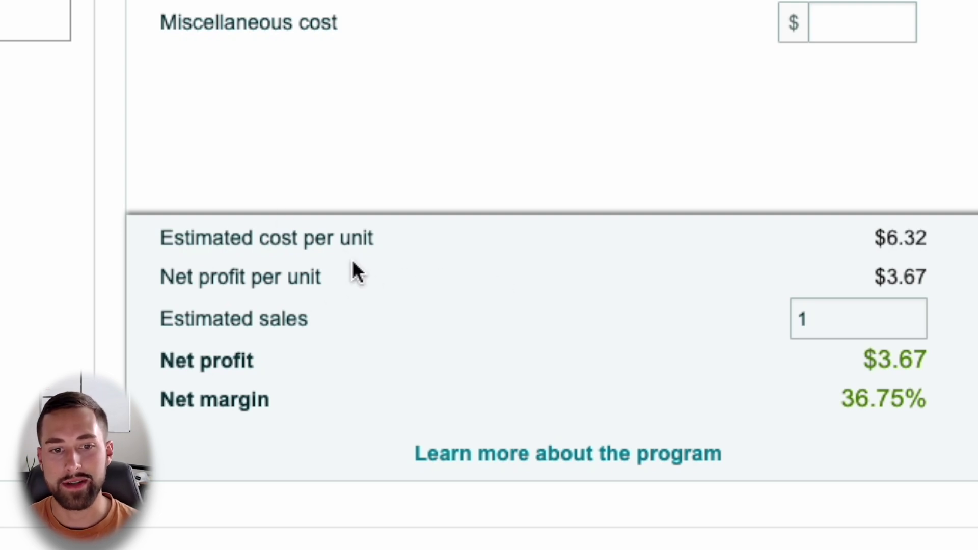
{"action": "triple_click", "coordinate": [263, 247]}
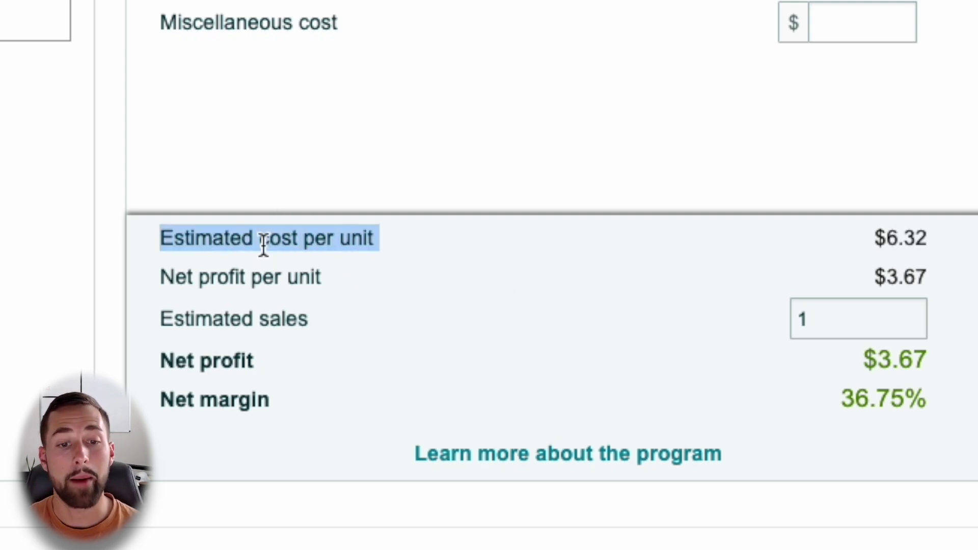
{"action": "left_click", "coordinate": [263, 246]}
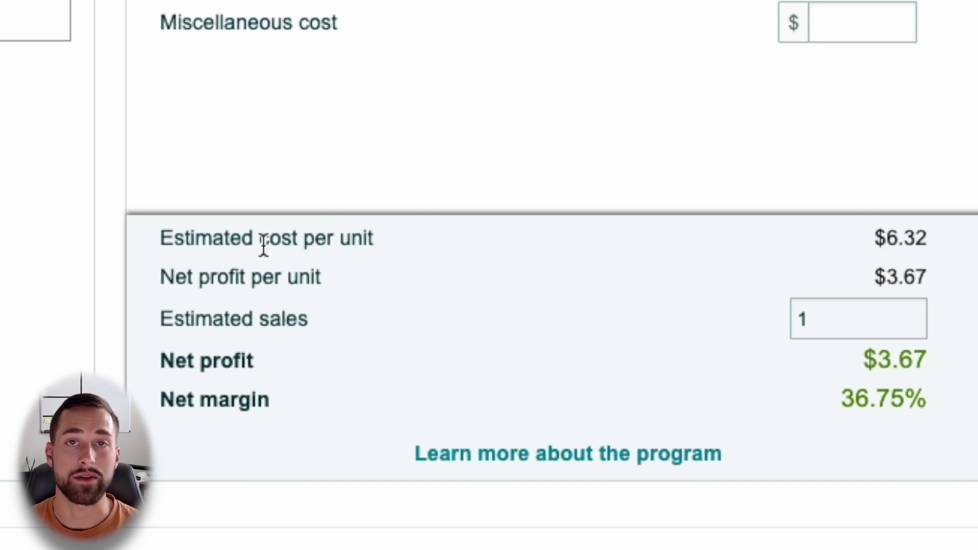
{"action": "triple_click", "coordinate": [306, 278]}
{"action": "triple_click", "coordinate": [916, 278]}
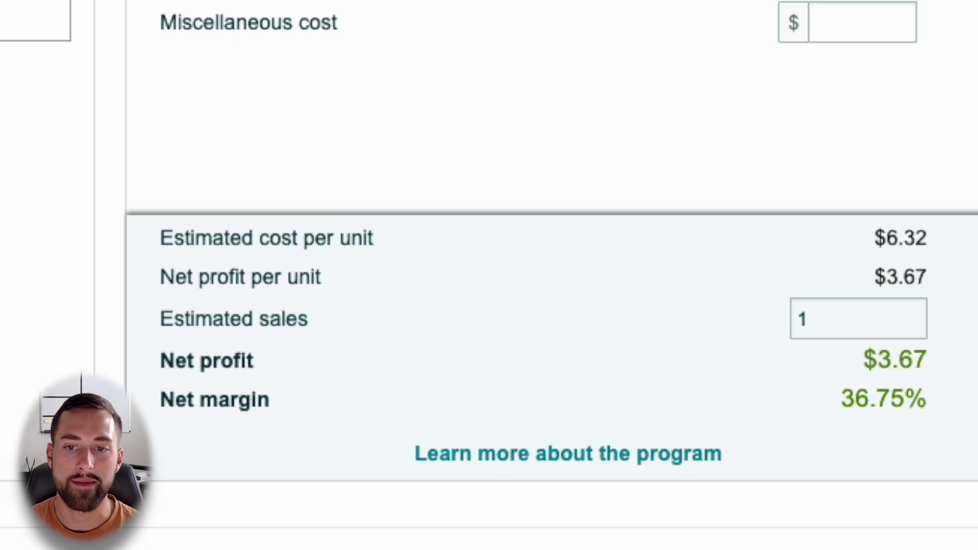
{"action": "double_click", "coordinate": [800, 314]}
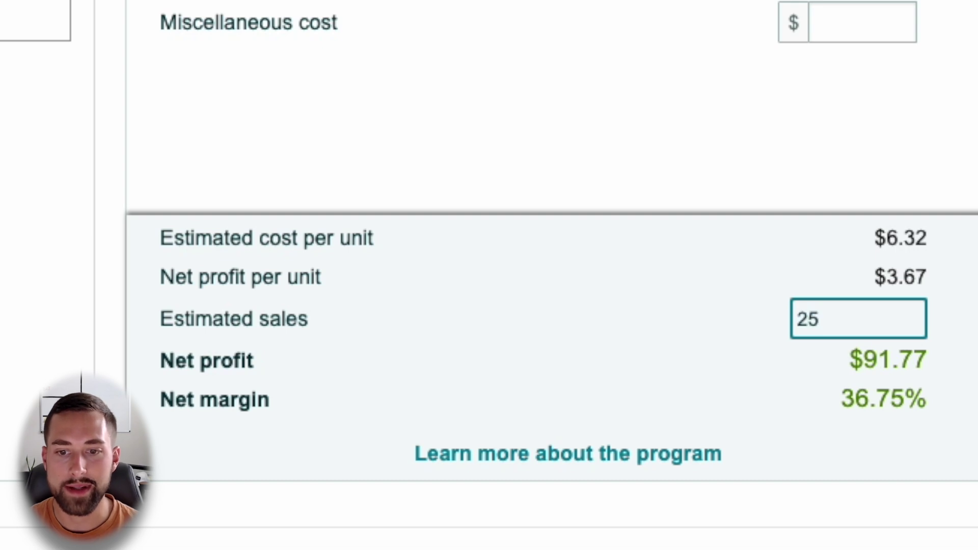
- Compare net profit at 25 sales ($91.77, 36.75% margin) with 200 sales ($734.19)
{"action": "double_click", "coordinate": [898, 366]}
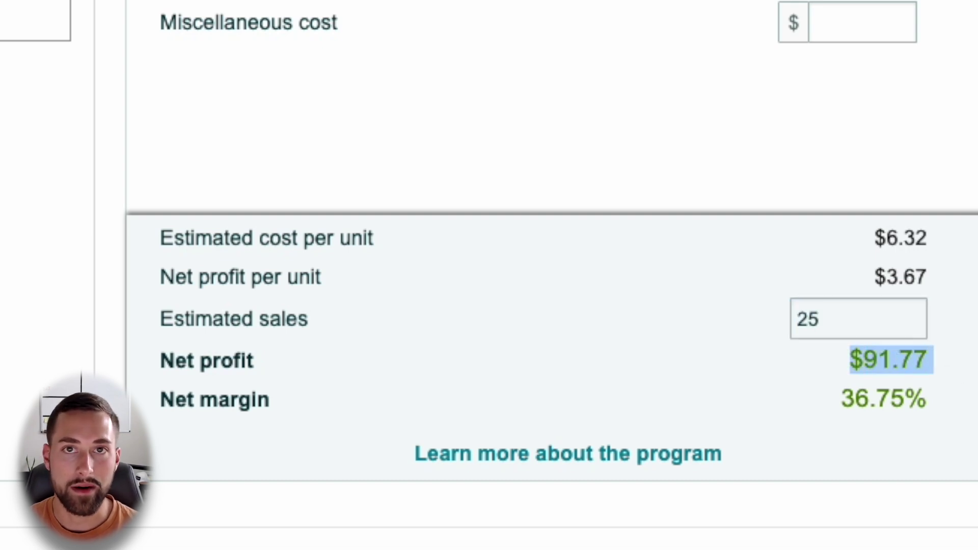
{"action": "double_click", "coordinate": [892, 405]}
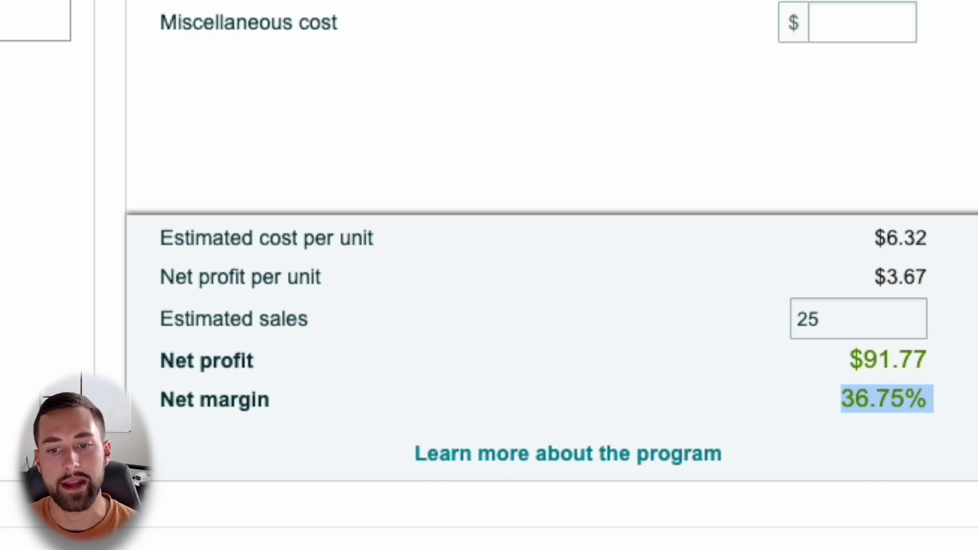
{"action": "left_click", "coordinate": [845, 325]}
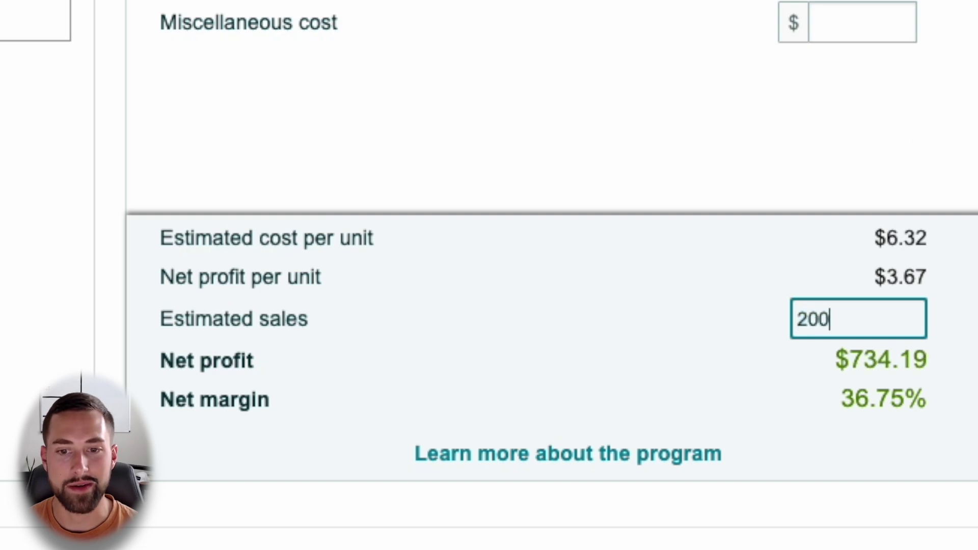
{"action": "triple_click", "coordinate": [888, 363]}
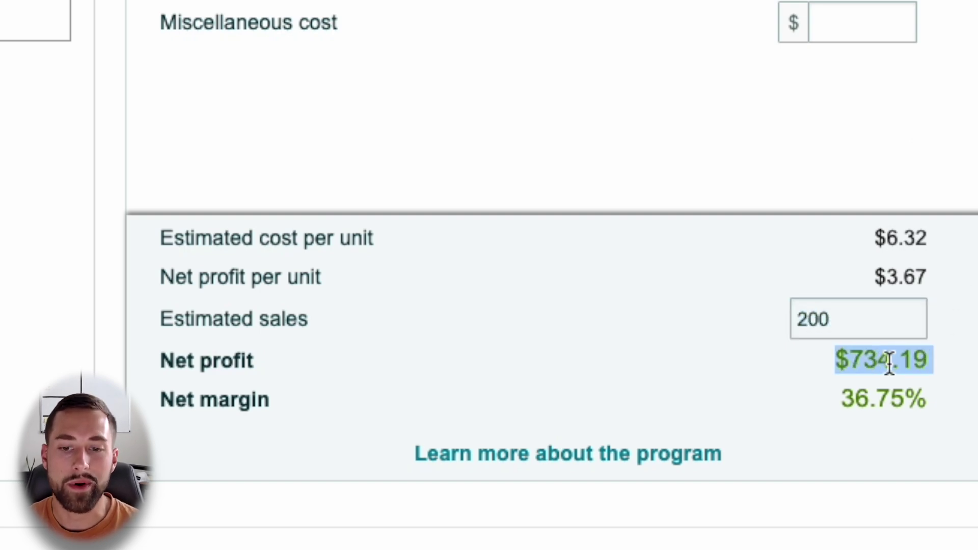
{"action": "left_click", "coordinate": [970, 380]}
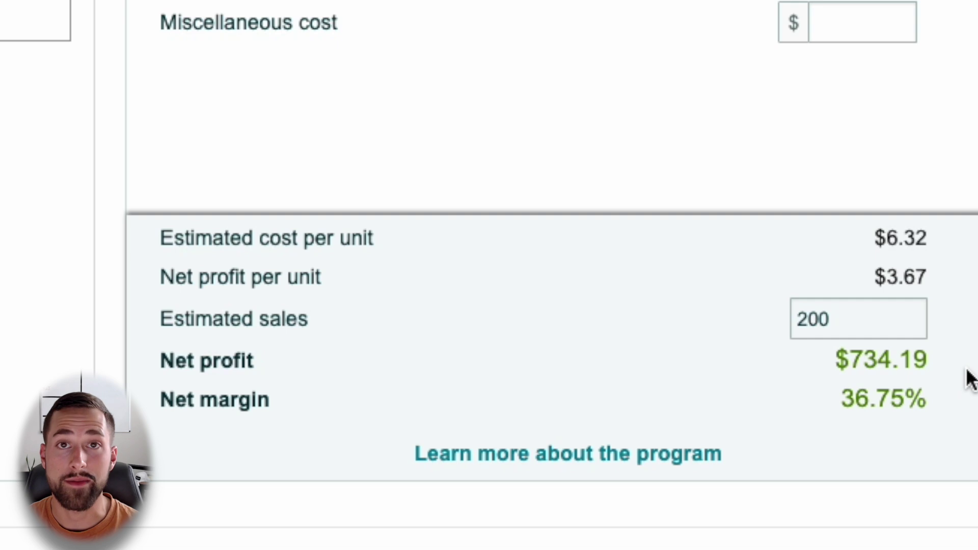